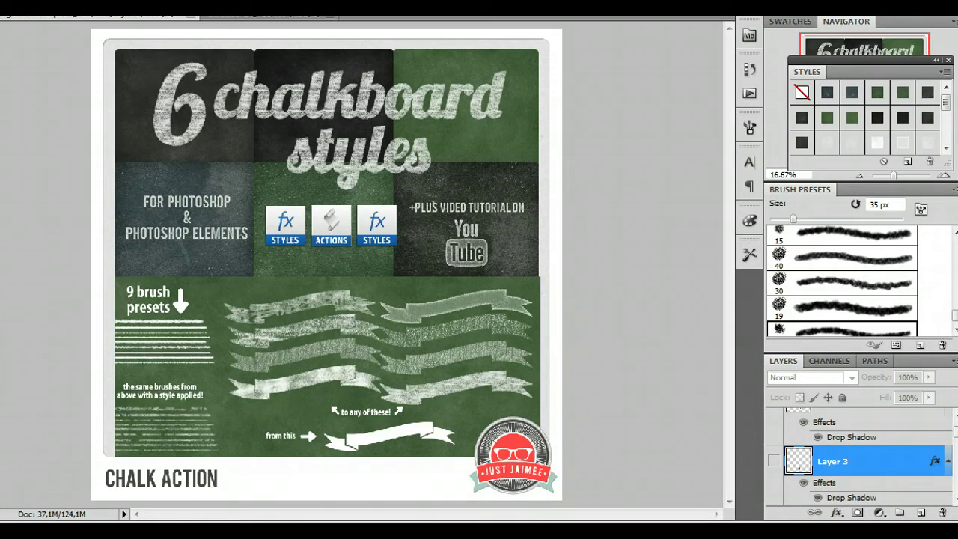
# Step: Create a new document measured in inches with a height of 3, and convert its Background into the editable Layer 0
pyautogui.hotkey('alt', 'f')
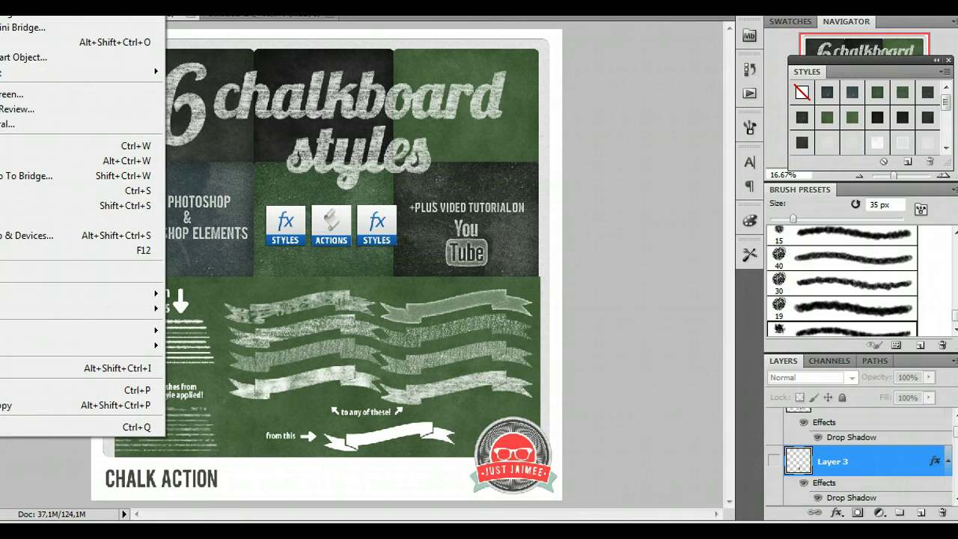
pyautogui.press('n')
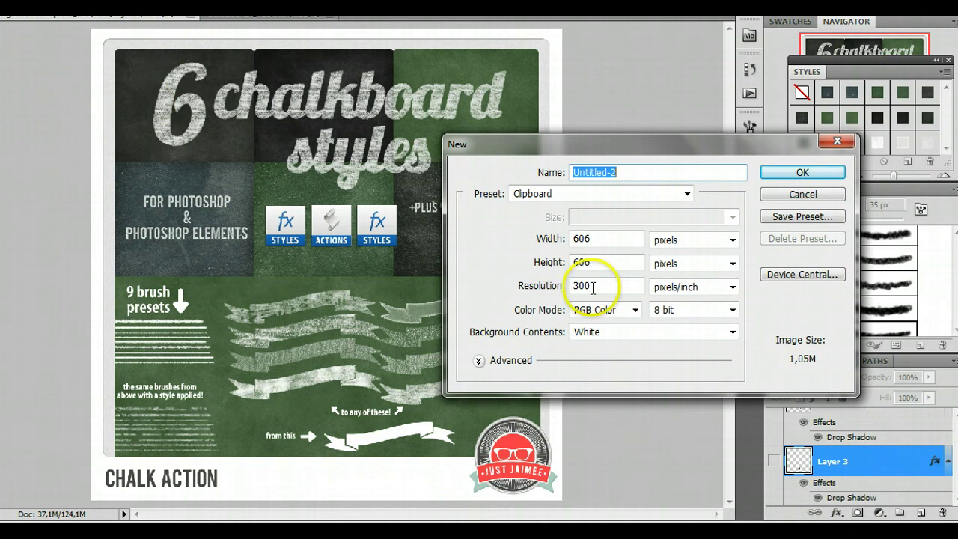
pyautogui.click(685, 240)
pyautogui.click(693, 264)
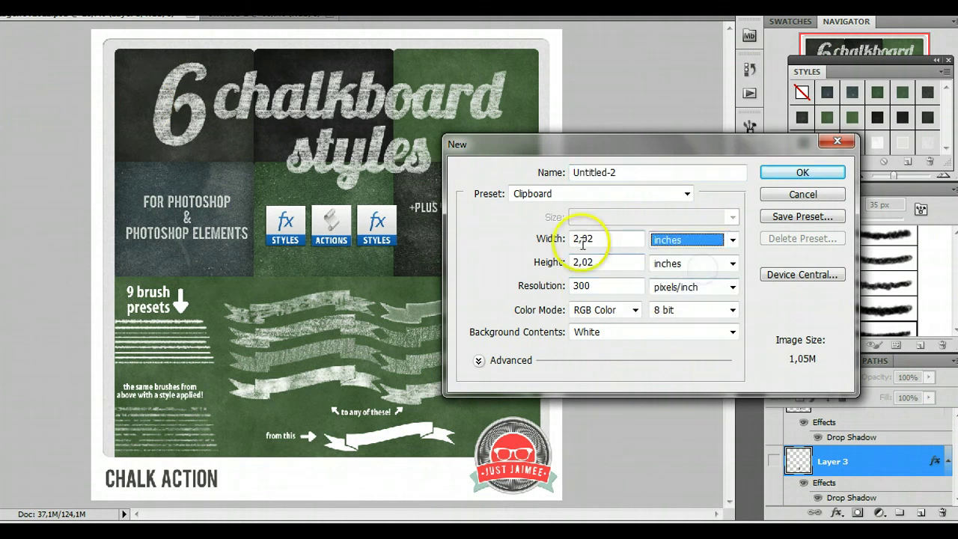
pyautogui.click(624, 236)
pyautogui.press('Tab')
pyautogui.write('3')
pyautogui.press('Return')
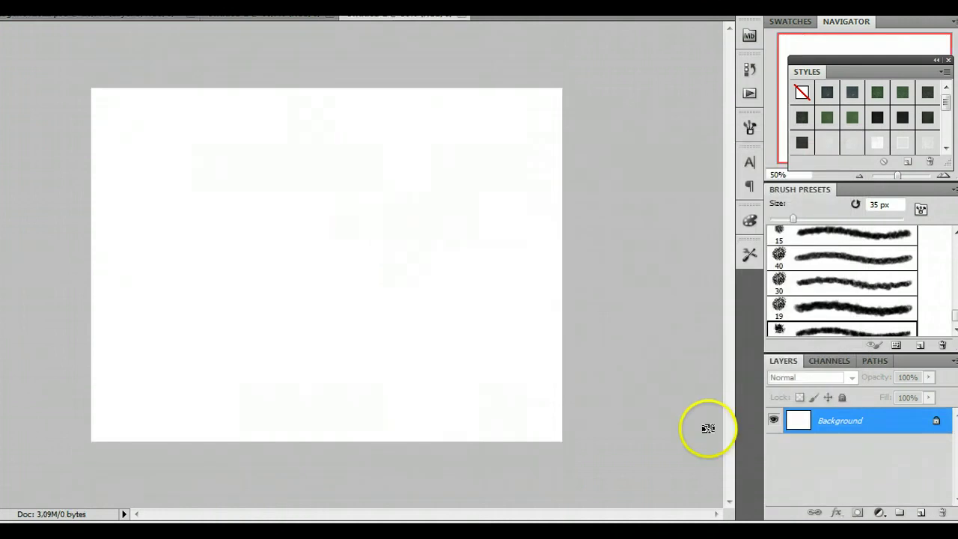
pyautogui.doubleClick(906, 432)
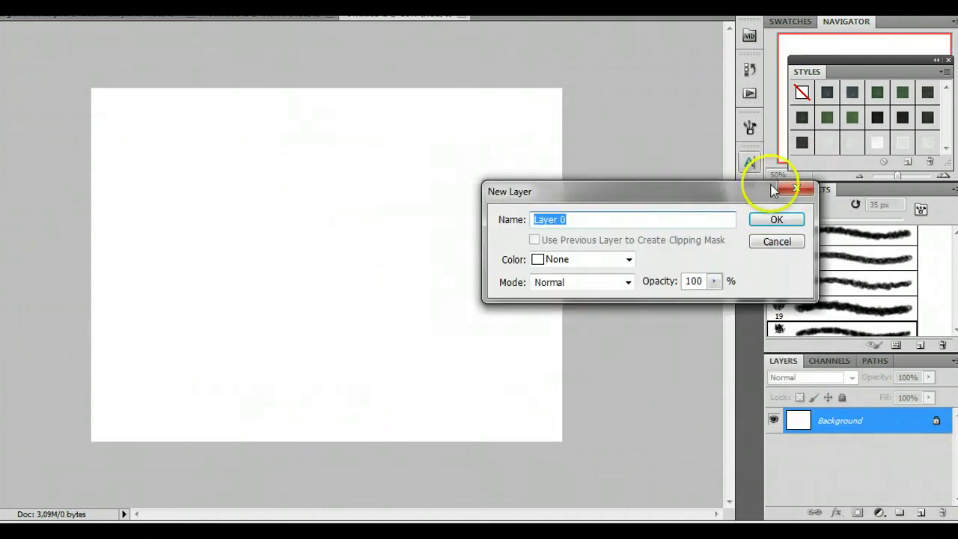
pyautogui.click(772, 219)
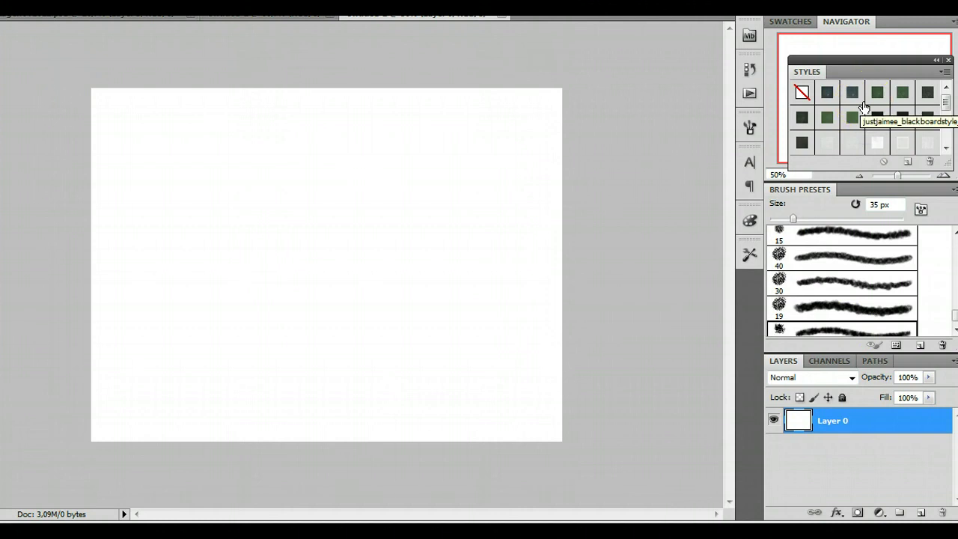
# Step: Try out the blue-grey, green and black chalkboard styles one after another on Layer 0
pyautogui.click(852, 92)
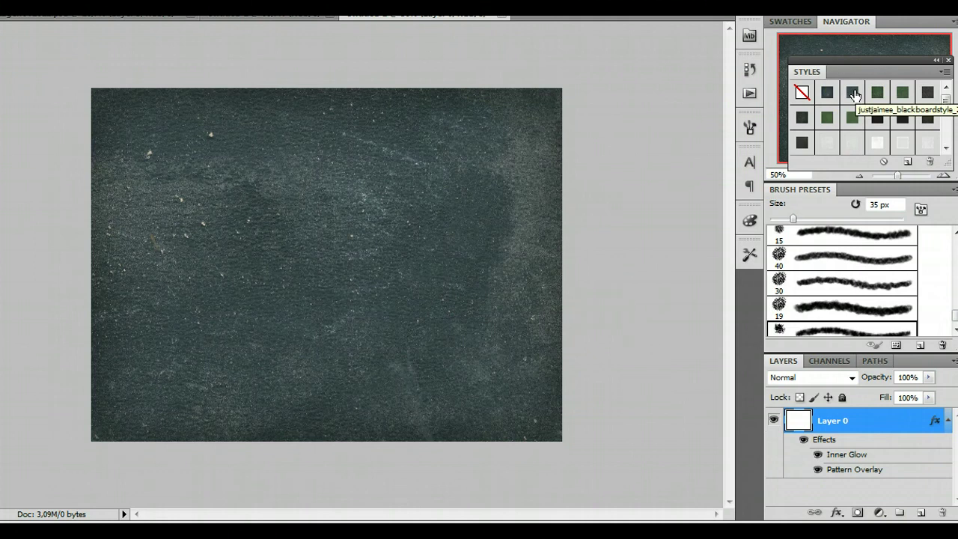
pyautogui.click(854, 92)
pyautogui.click(828, 92)
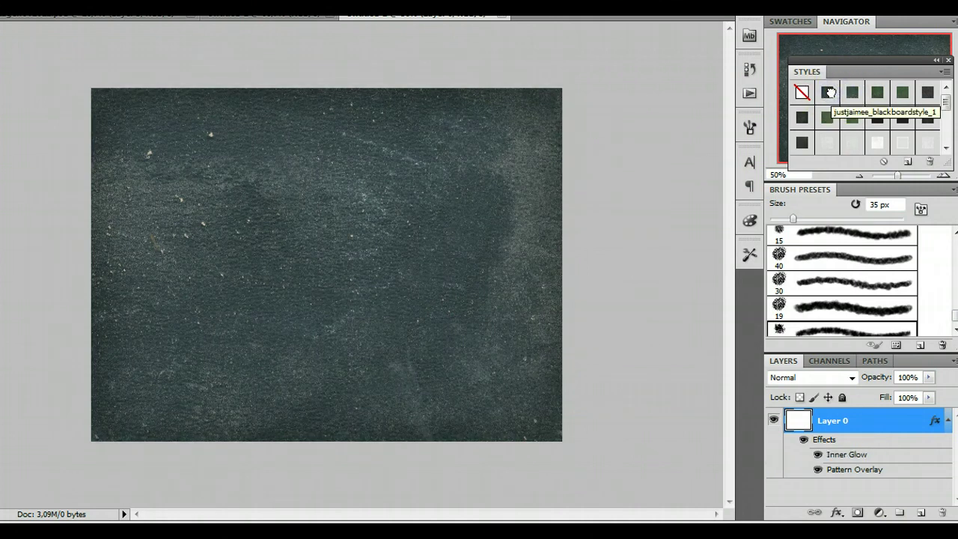
pyautogui.click(852, 92)
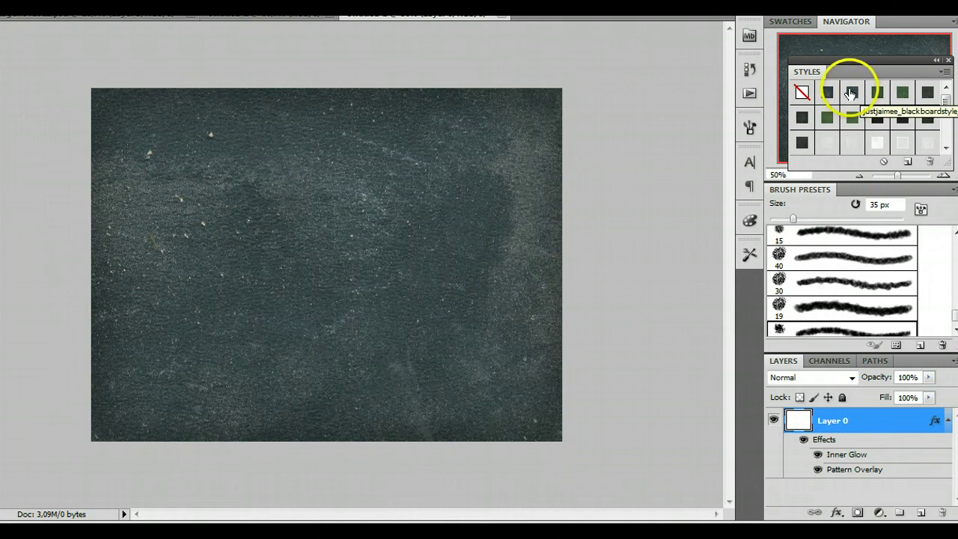
pyautogui.click(826, 92)
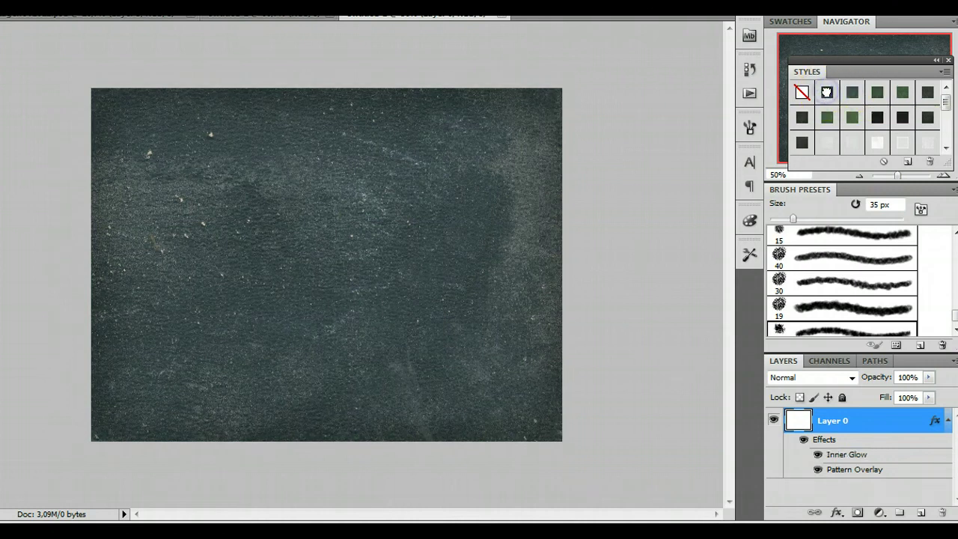
pyautogui.click(877, 92)
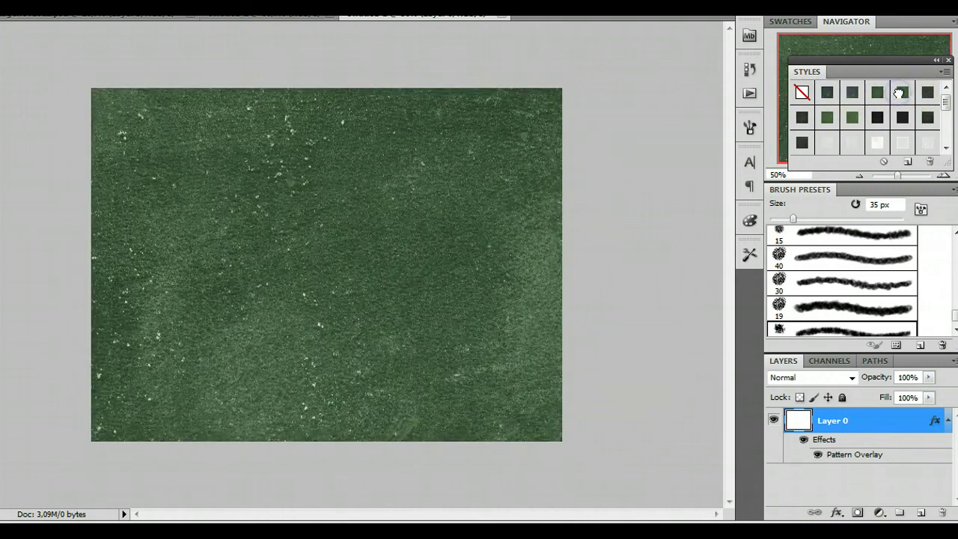
pyautogui.click(903, 117)
pyautogui.click(852, 119)
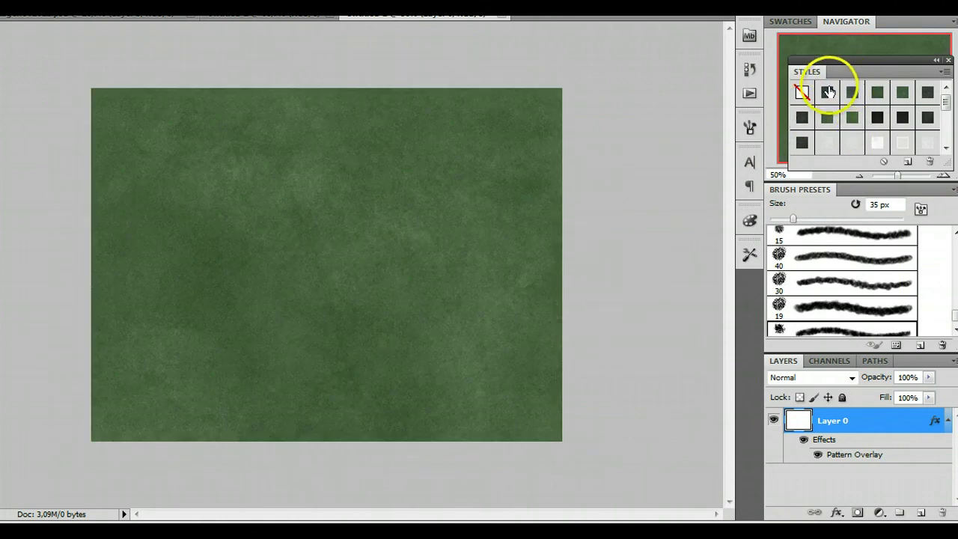
pyautogui.click(828, 93)
pyautogui.click(851, 117)
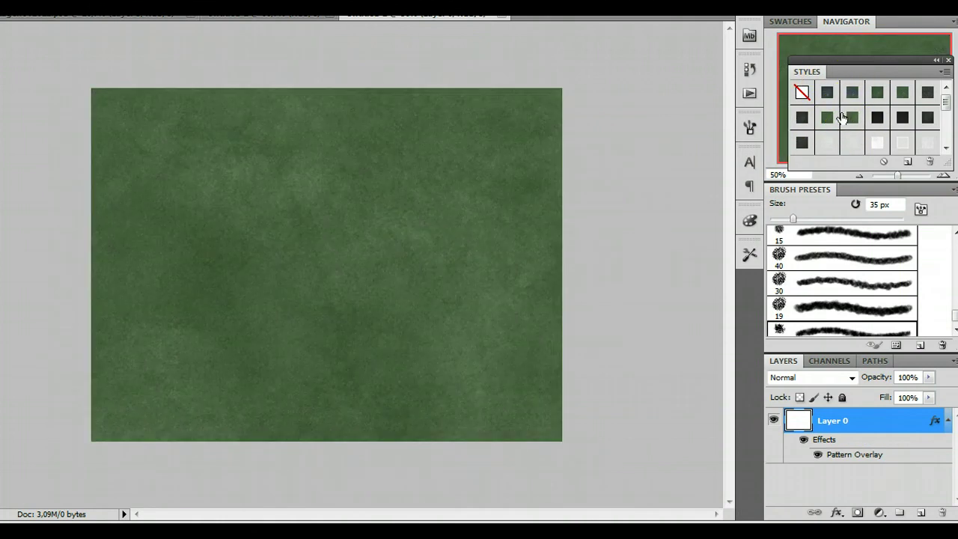
pyautogui.click(927, 118)
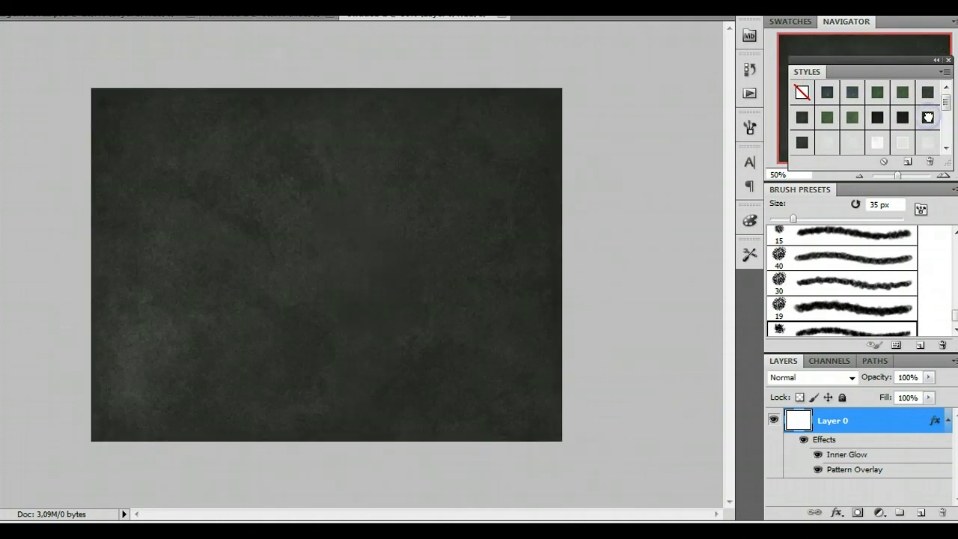
pyautogui.click(842, 118)
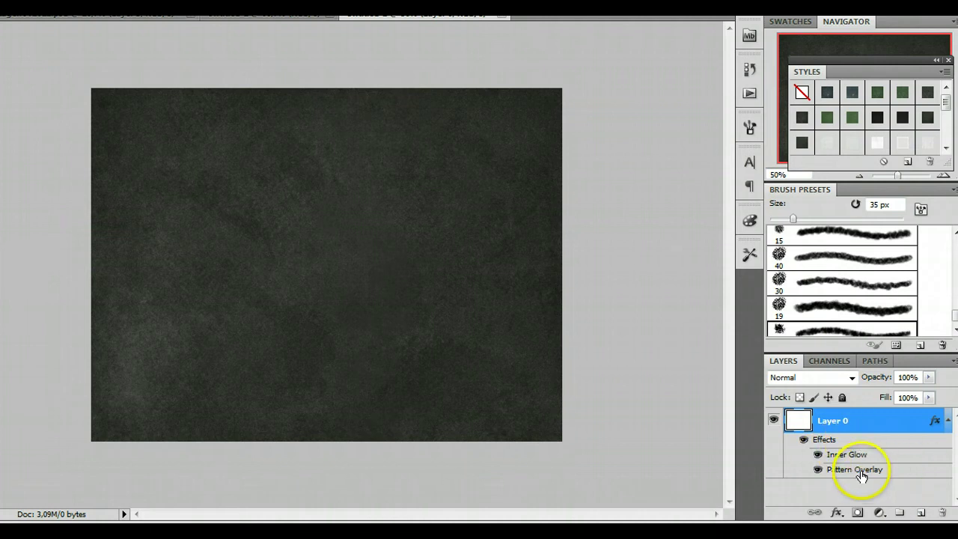
# Step: Reposition the black chalkboard texture on the canvas through Layer 0's Pattern Overlay settings
pyautogui.doubleClick(918, 473)
pyautogui.moveTo(935, 122); pyautogui.dragTo(638, 73)
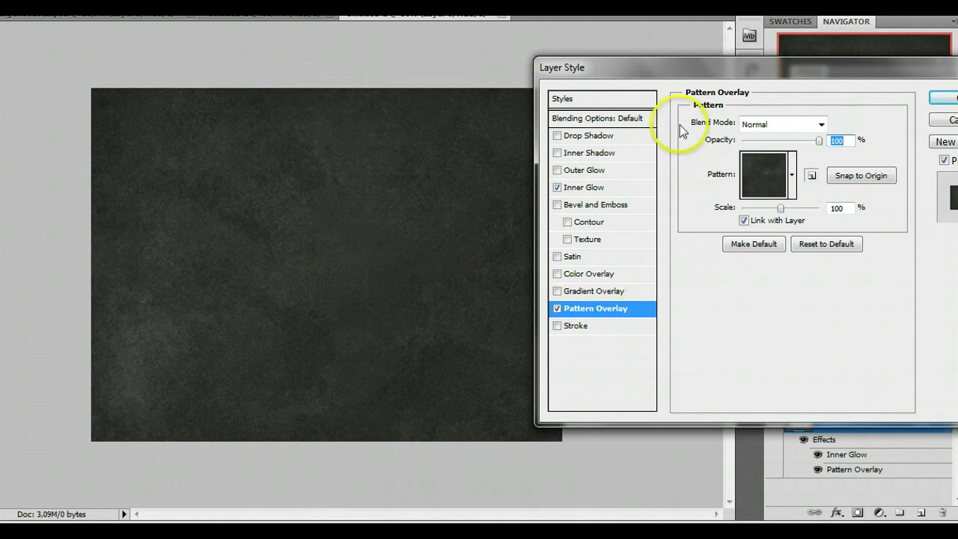
pyautogui.moveTo(327, 354); pyautogui.dragTo(233, 207)
pyautogui.moveTo(425, 450); pyautogui.dragTo(426, 367)
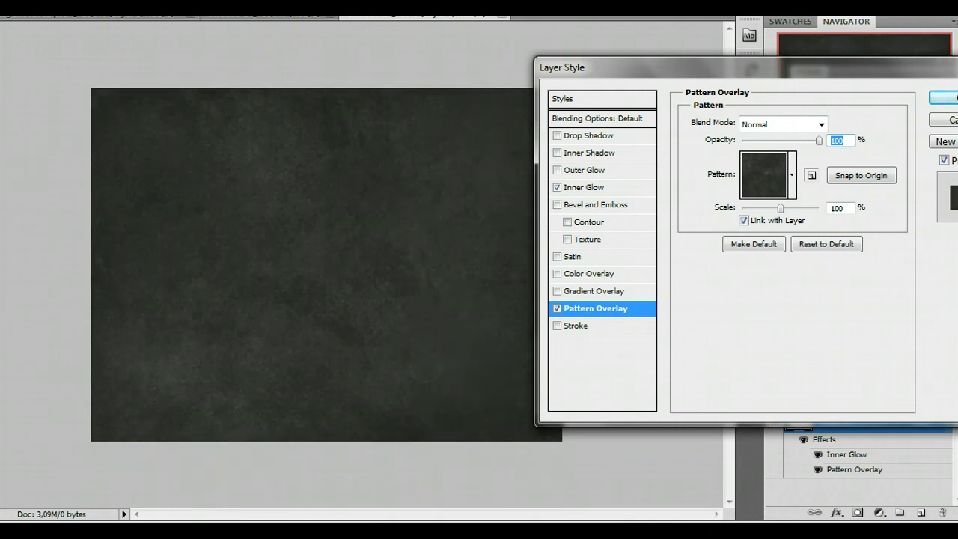
pyautogui.click(945, 97)
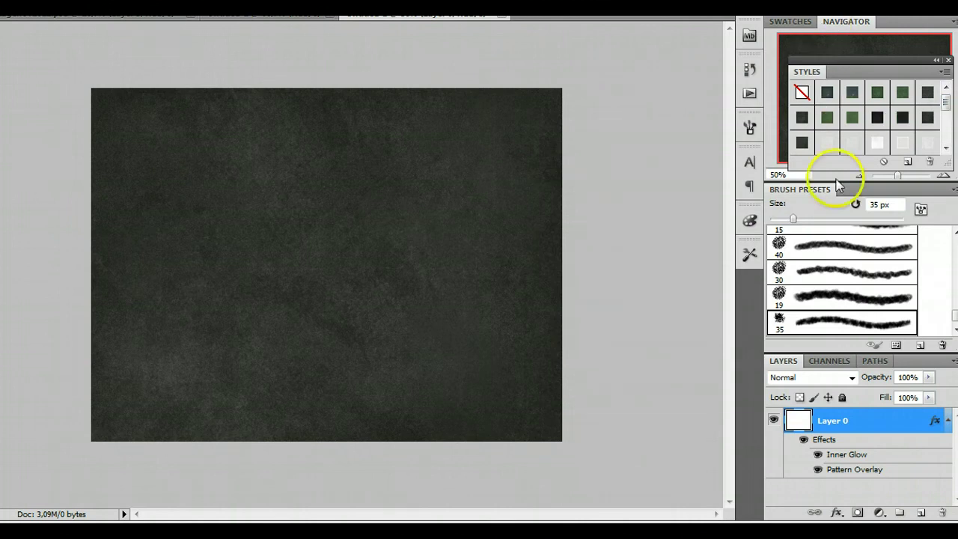
# Step: Apply the justjaimee_blackboardstyle_1 style to Layer 0 and shift its Pattern Overlay texture on the canvas
pyautogui.click(826, 92)
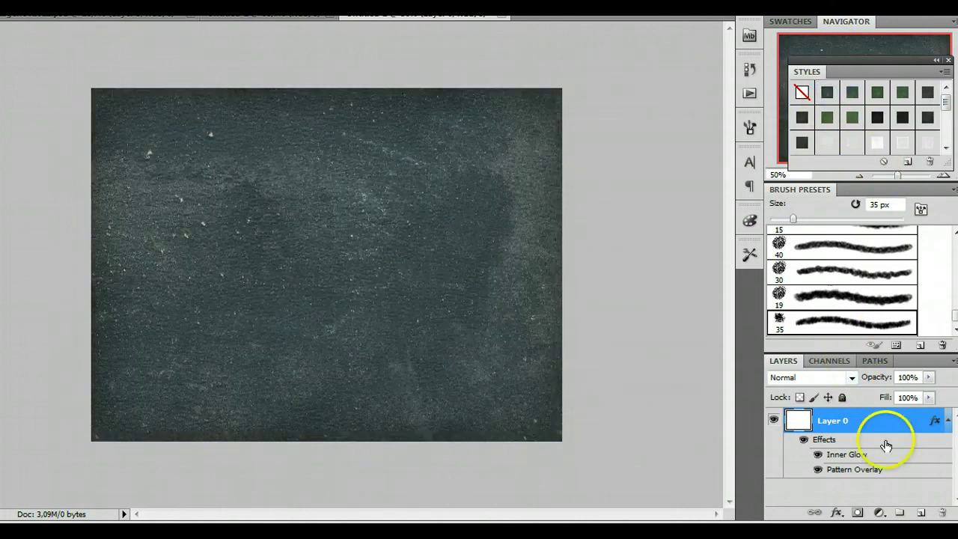
pyautogui.doubleClick(885, 471)
pyautogui.moveTo(367, 312); pyautogui.dragTo(406, 248)
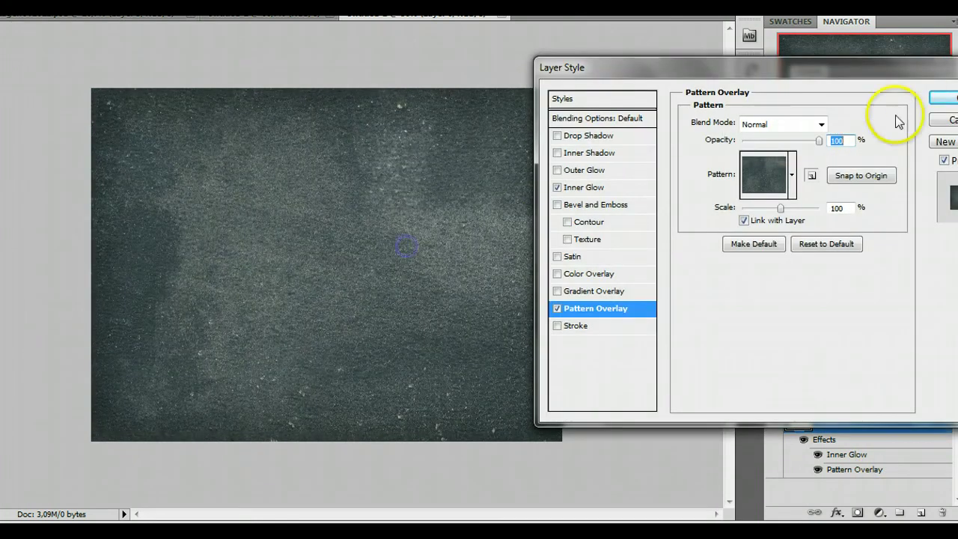
pyautogui.click(942, 98)
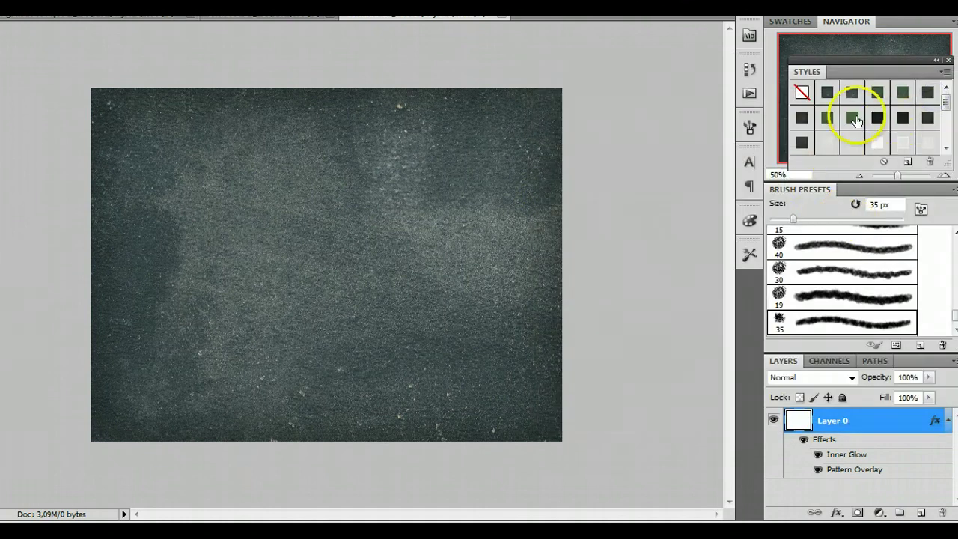
# Step: Apply the black chalkboard style that has only a Pattern Overlay to Layer 0 and add a new layer above it
pyautogui.click(804, 142)
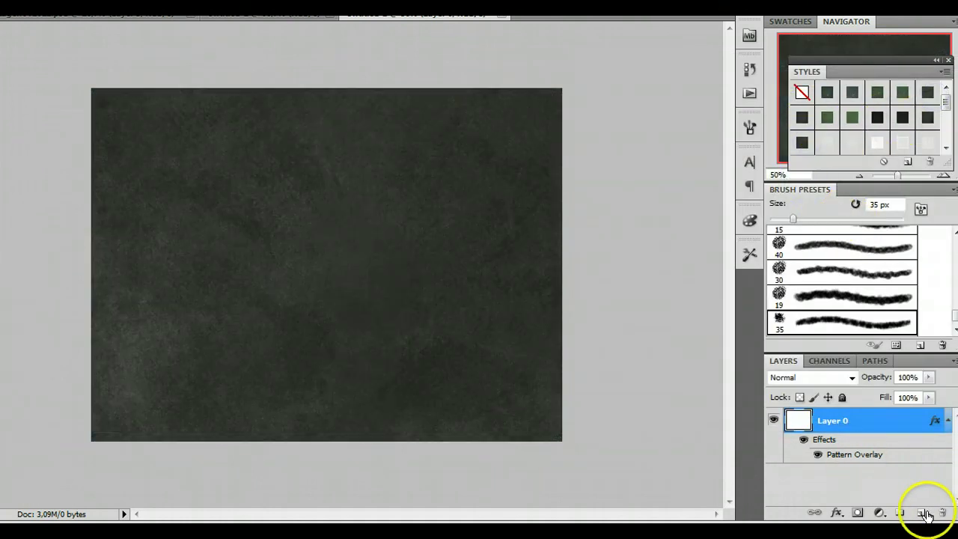
pyautogui.click(922, 513)
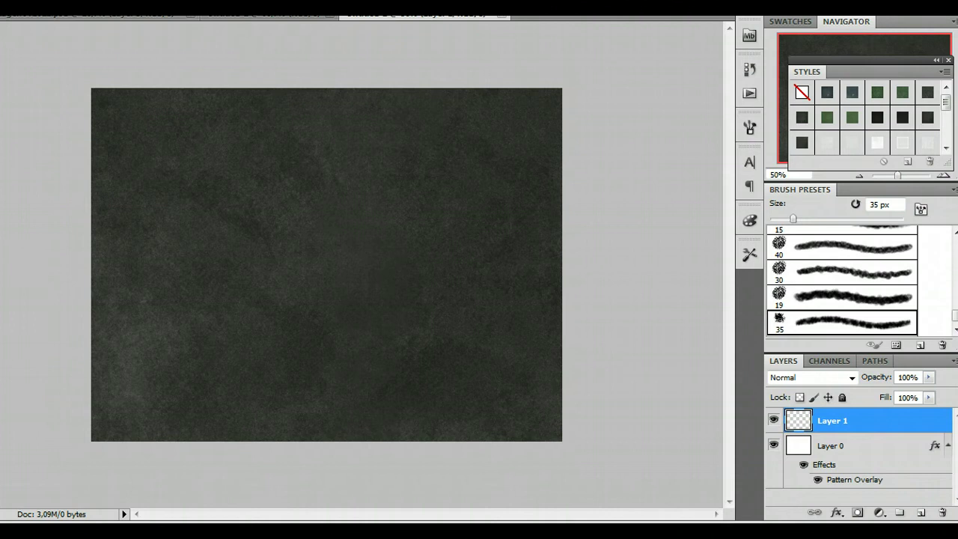
# Step: Add the text "hello" in the upper-left area of the chalkboard with the Horizontal Type tool
pyautogui.click(0, 310)
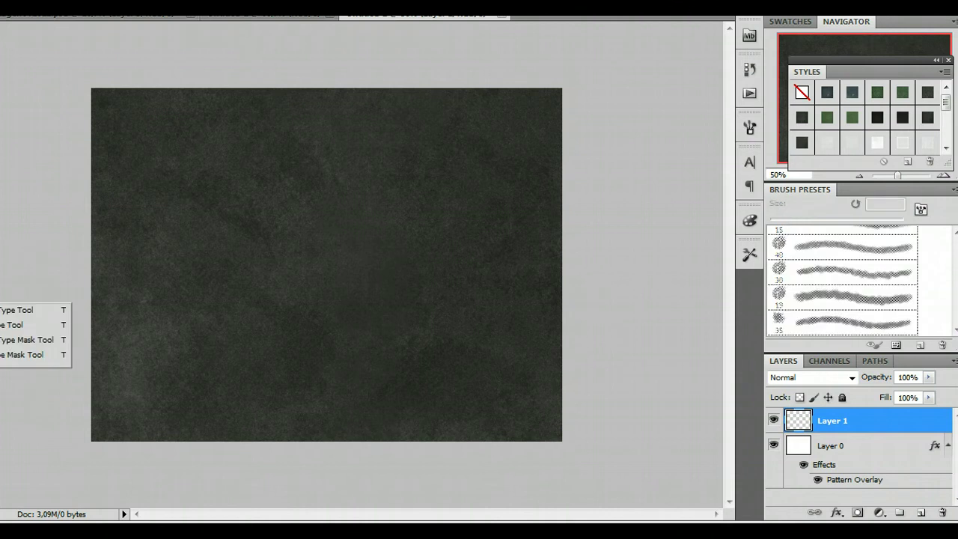
pyautogui.click(1, 310)
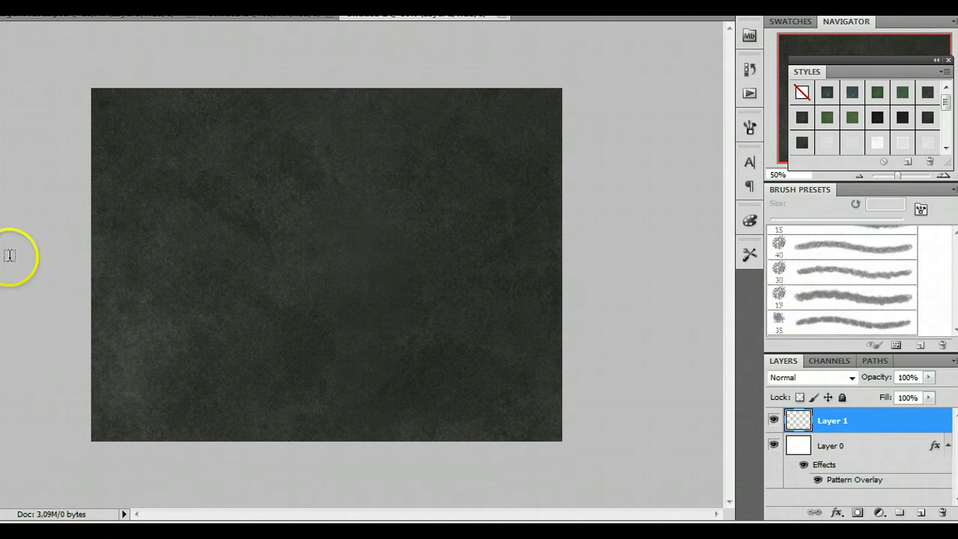
pyautogui.click(154, 198)
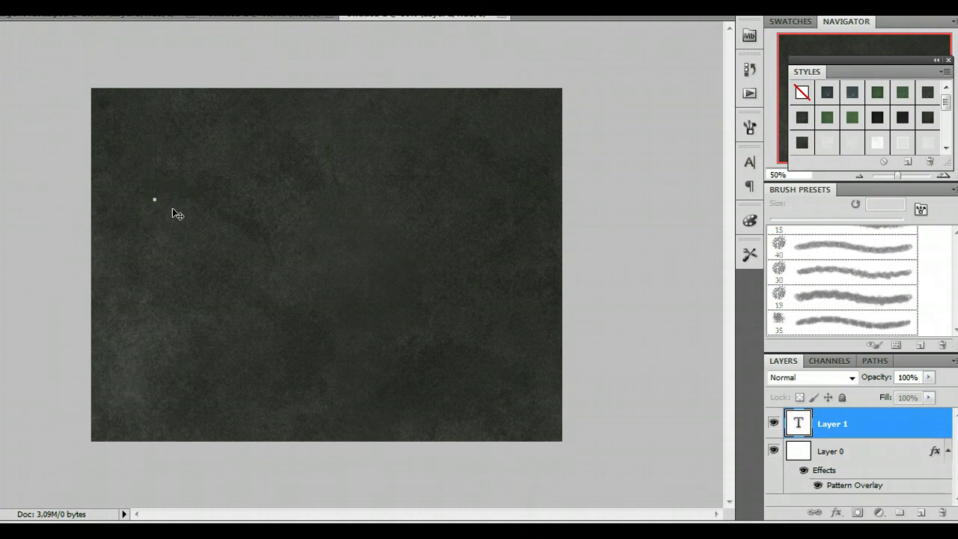
pyautogui.write('HELLO')
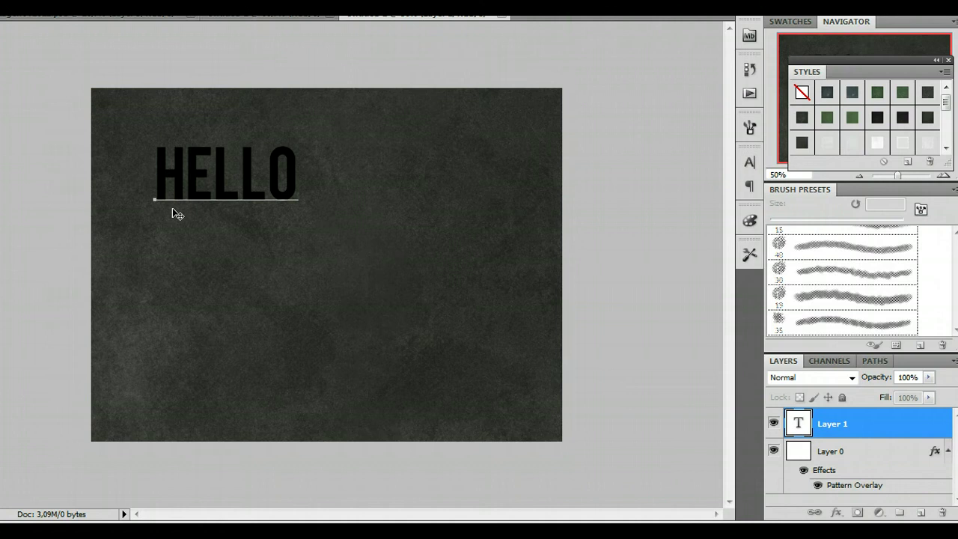
pyautogui.hotkey('ctrl', 'Return')
# Step: Change the font of the "hello" text to Lobster 1.3
pyautogui.click(747, 164)
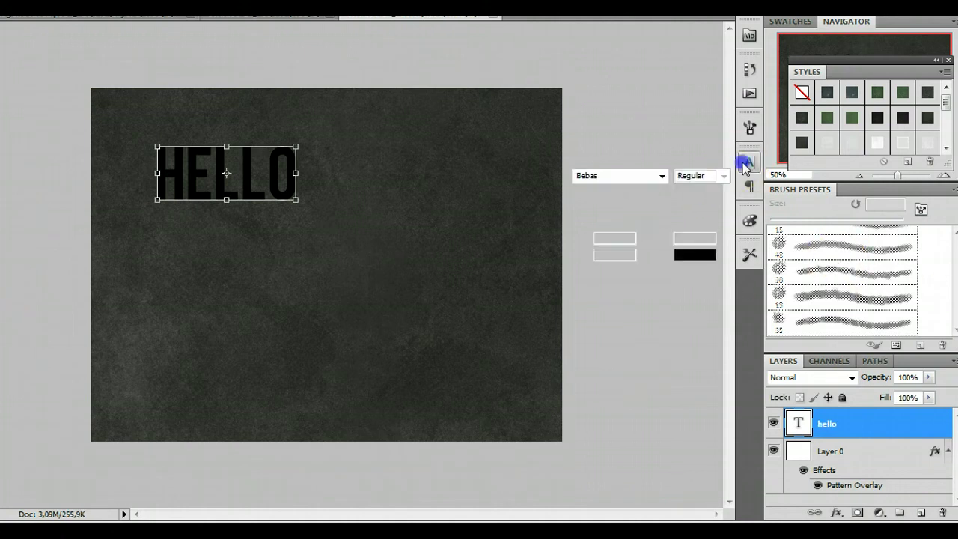
pyautogui.click(619, 175)
pyautogui.write('Lobster 1.3')
pyautogui.press('Return')
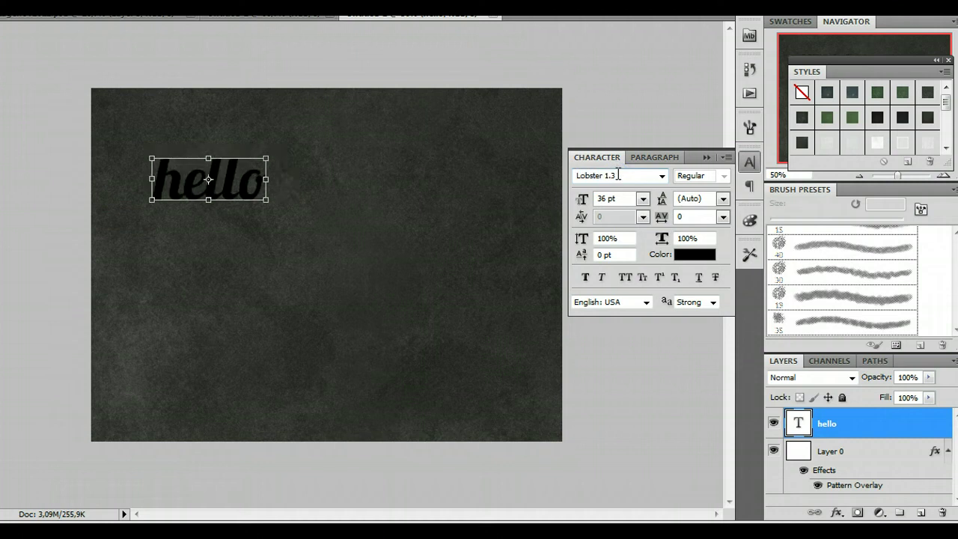
# Step: Set the "hello" text size to 100 pt and move the word down so it sits fully on the canvas
pyautogui.click(623, 195)
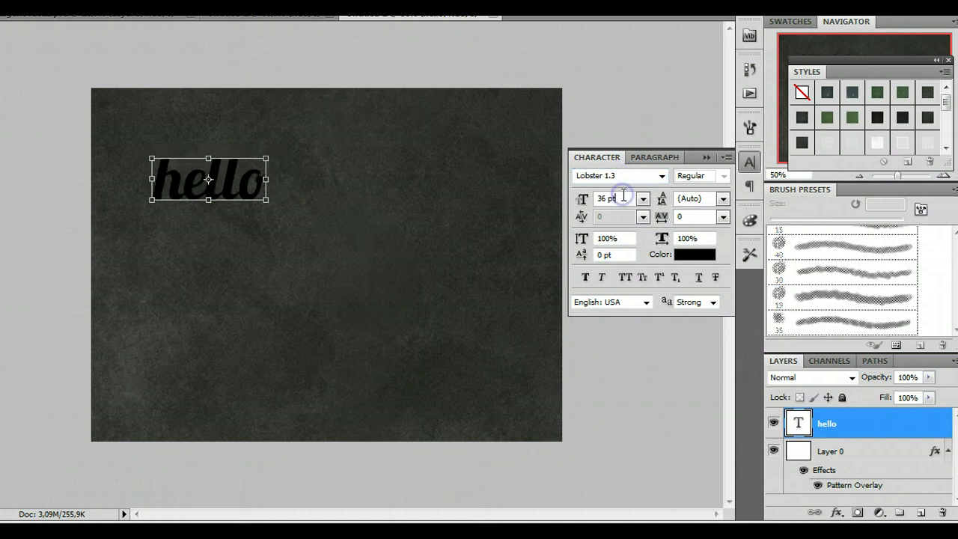
pyautogui.click(625, 195)
pyautogui.write('100')
pyautogui.press('Return')
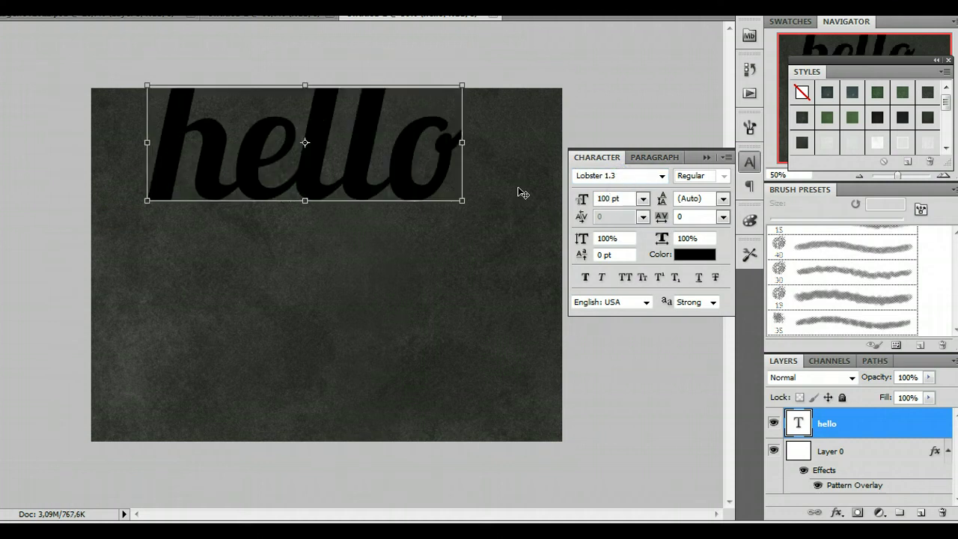
pyautogui.moveTo(415, 159); pyautogui.dragTo(417, 190)
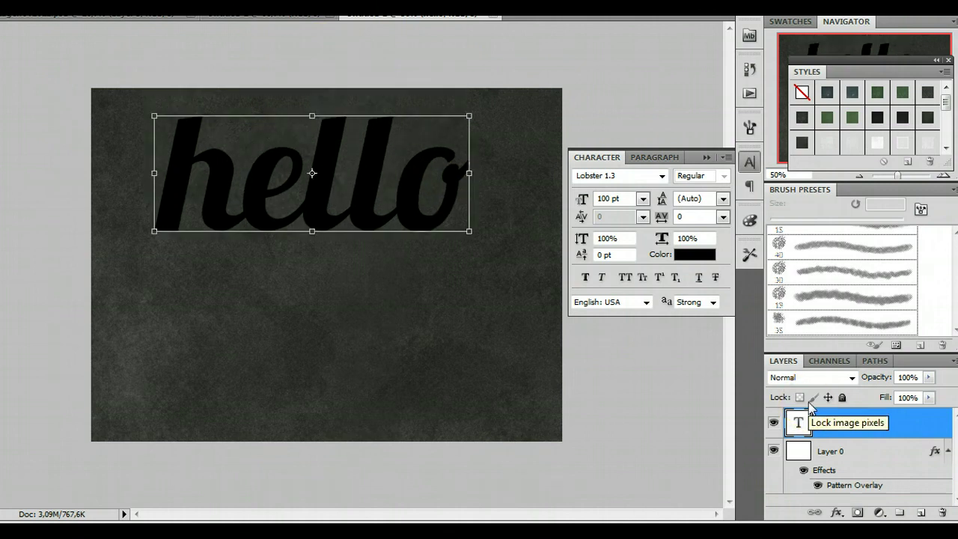
# Step: Rasterize the "hello" type layer
pyautogui.click(898, 454)
pyautogui.click(852, 428)
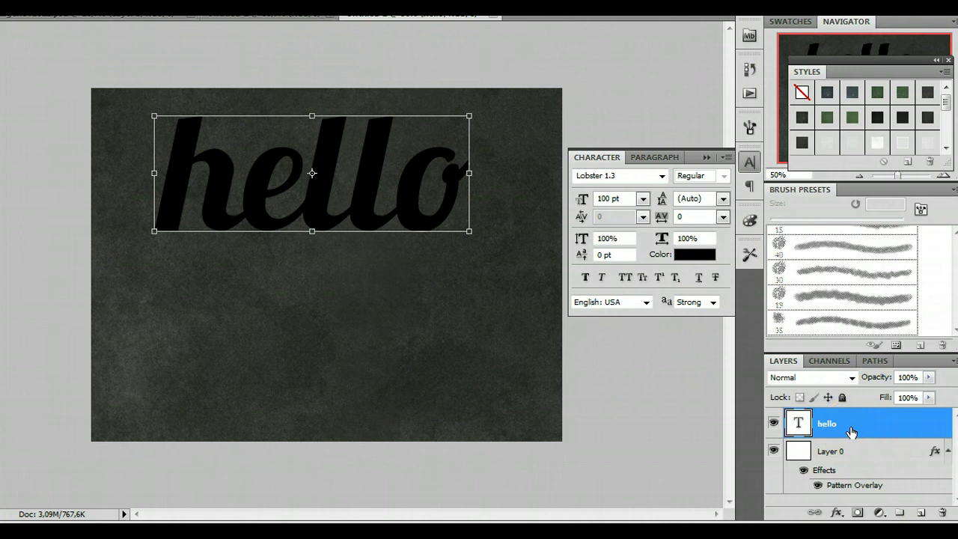
pyautogui.rightClick(851, 431)
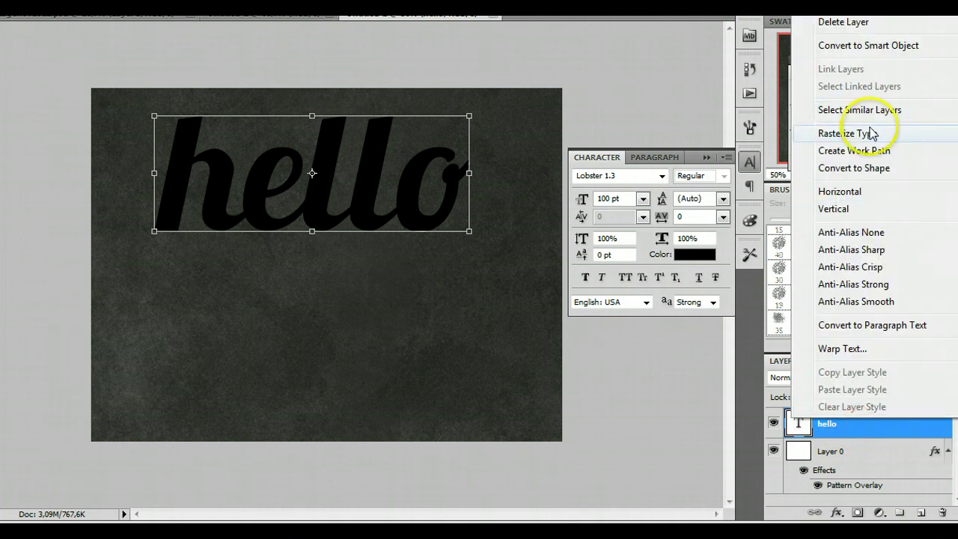
pyautogui.click(873, 135)
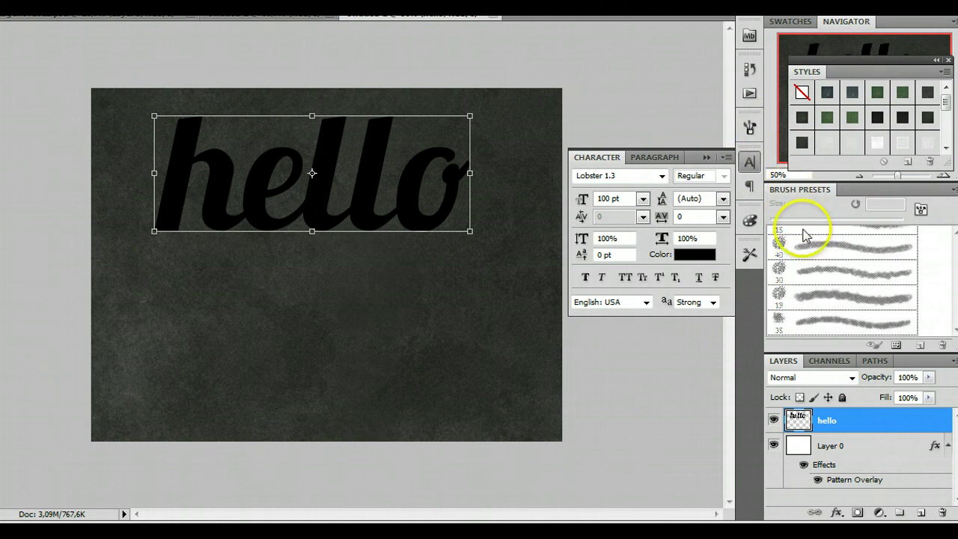
# Step: Choose the 30 px chalk brush preset for the Brush tool as the lettering's chalk edge
pyautogui.press('b')
pyautogui.scroll(-1, 834, 282)
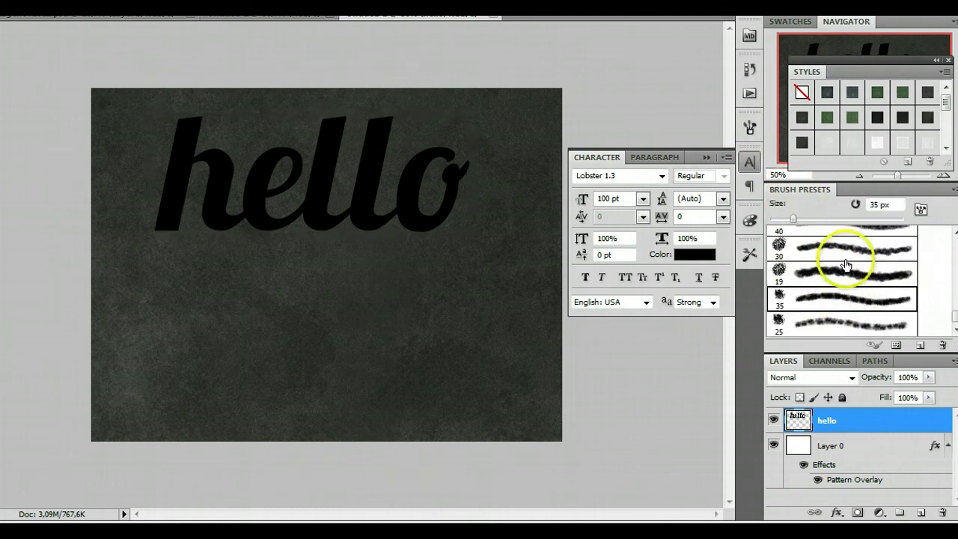
pyautogui.scroll(2, 876, 280)
pyautogui.scroll(1, 876, 288)
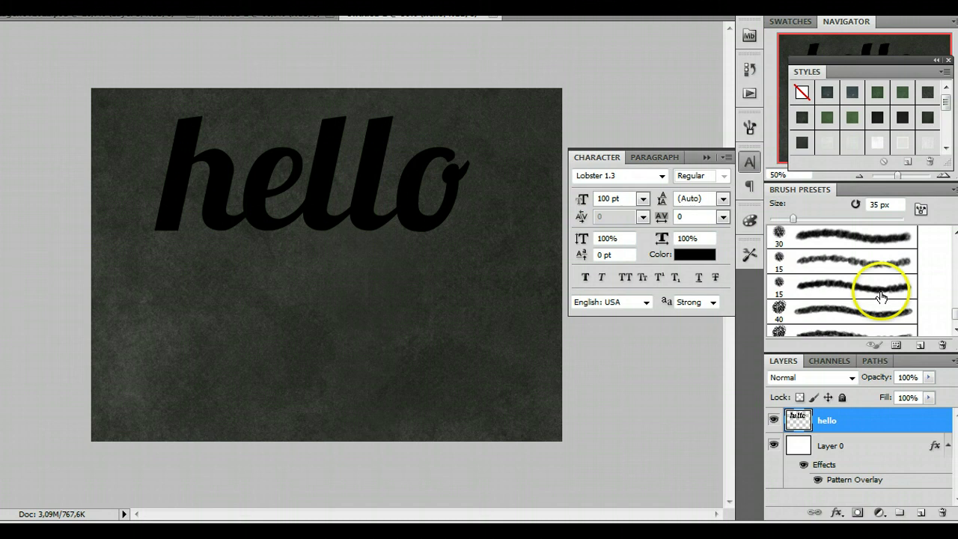
pyautogui.click(749, 93)
pyautogui.click(674, 99)
pyautogui.click(869, 260)
pyautogui.click(852, 286)
pyautogui.scroll(-1, 824, 291)
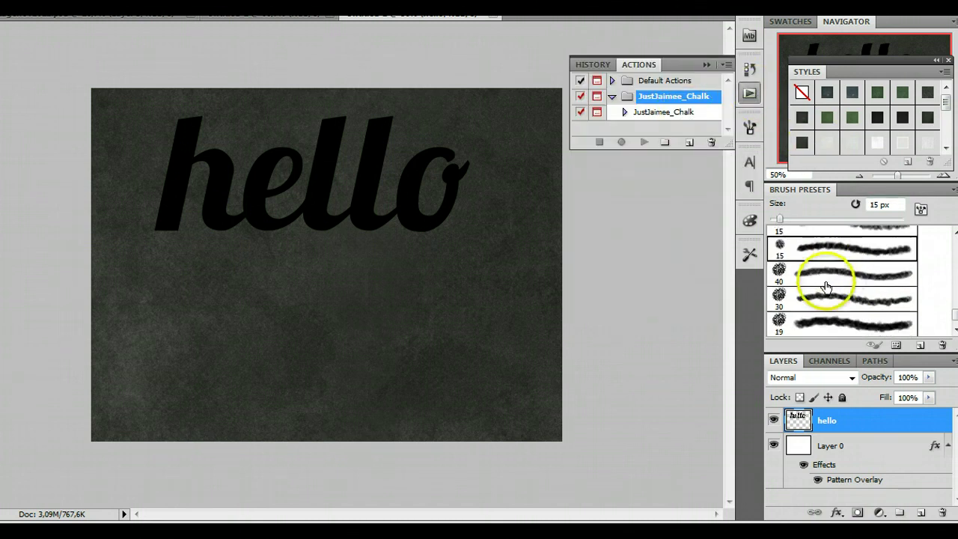
pyautogui.scroll(-1, 830, 291)
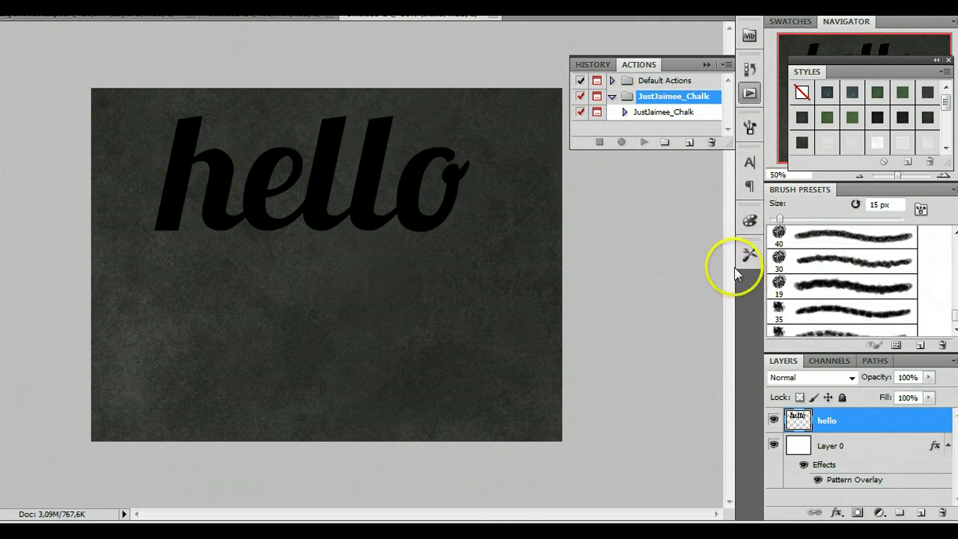
pyautogui.click(853, 263)
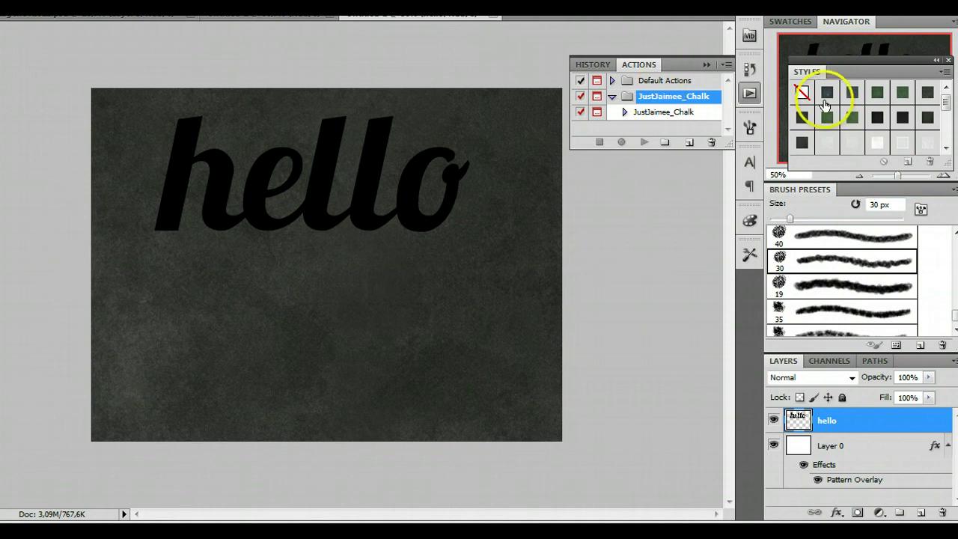
# Step: Run the JustJaimee_Chalk action on the hello layer, continuing through both of its messages
pyautogui.click(652, 115)
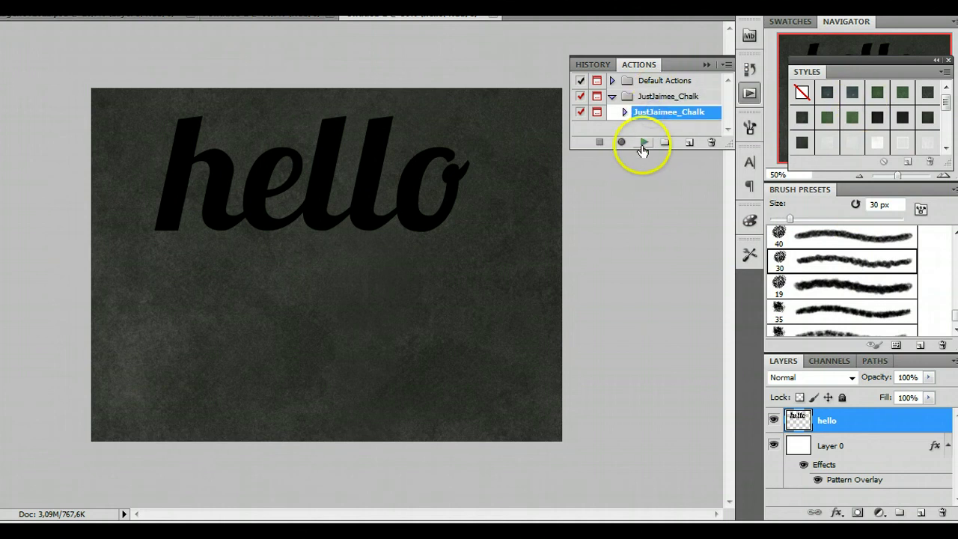
pyautogui.click(643, 145)
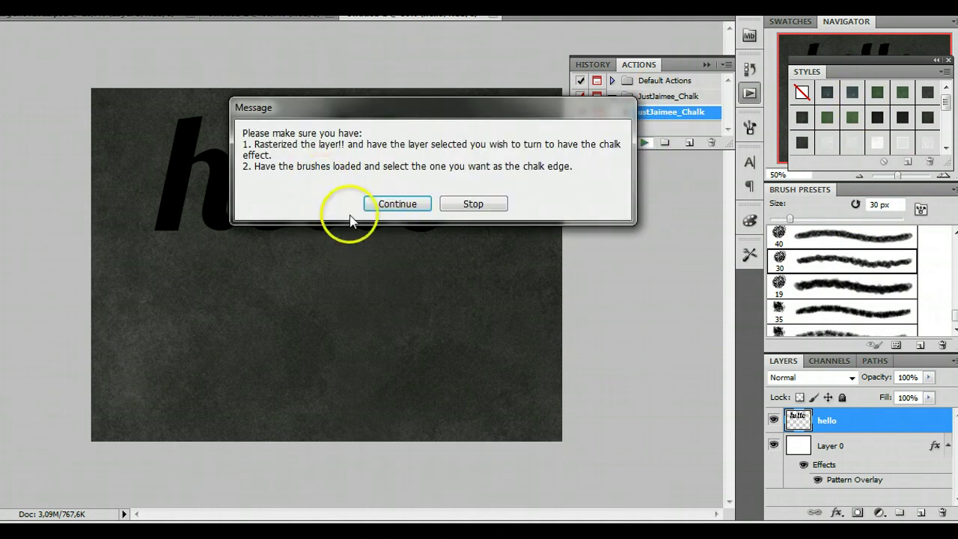
pyautogui.click(379, 203)
pyautogui.click(358, 185)
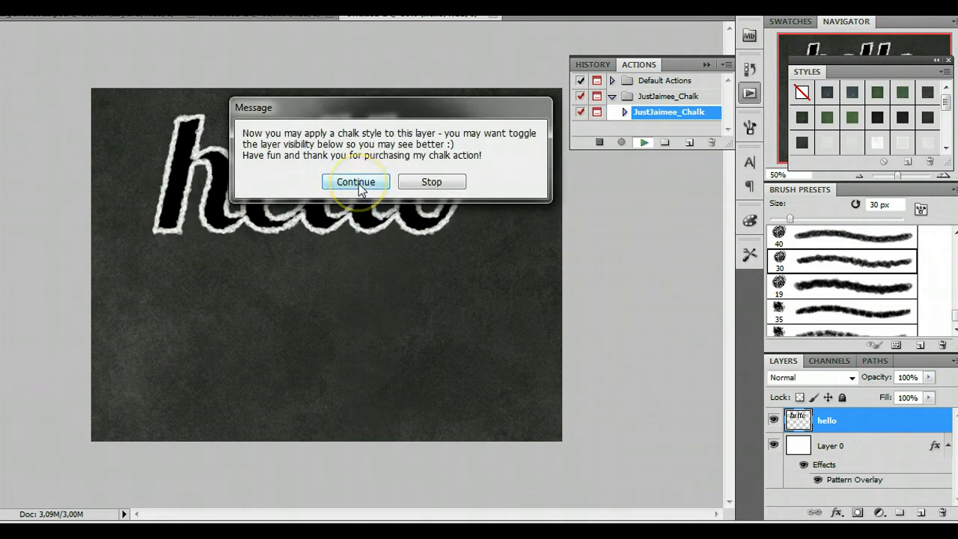
pyautogui.click(358, 183)
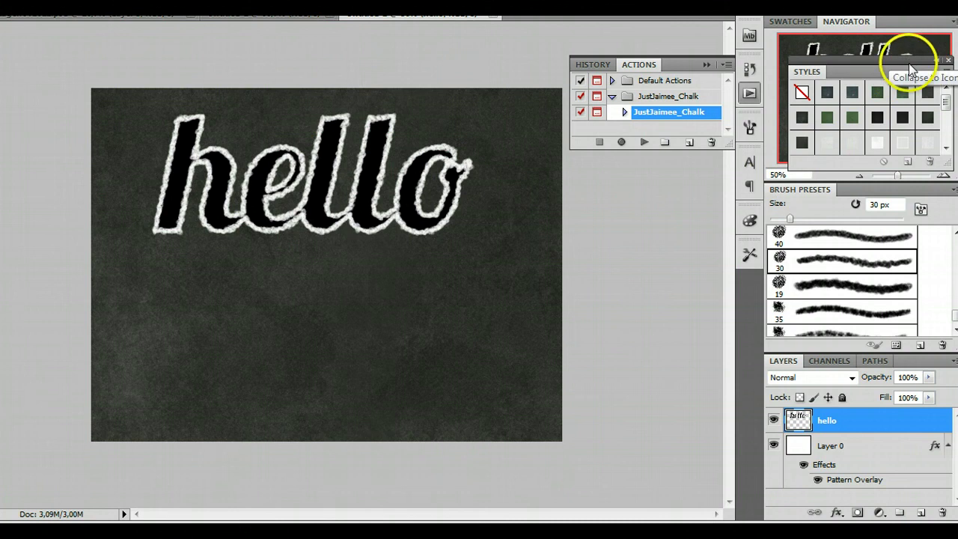
# Step: Try a glow-edged chalk style and justjaimee_chalkaction_style_1 on the hello layer at 100% zoom
pyautogui.moveTo(907, 61); pyautogui.dragTo(697, 189)
pyautogui.moveTo(775, 174); pyautogui.dragTo(808, 174)
pyautogui.write('100')
pyautogui.press('Return')
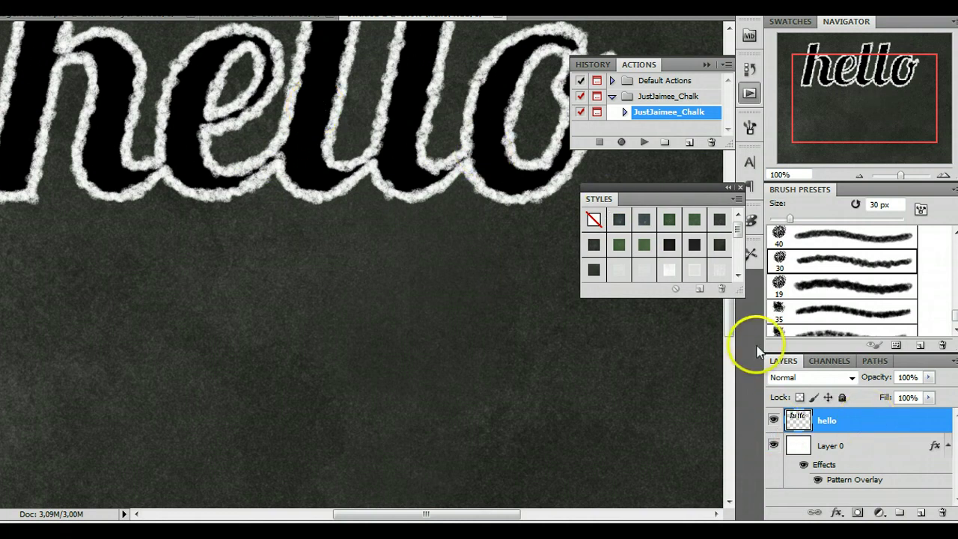
pyautogui.moveTo(880, 98); pyautogui.dragTo(870, 82)
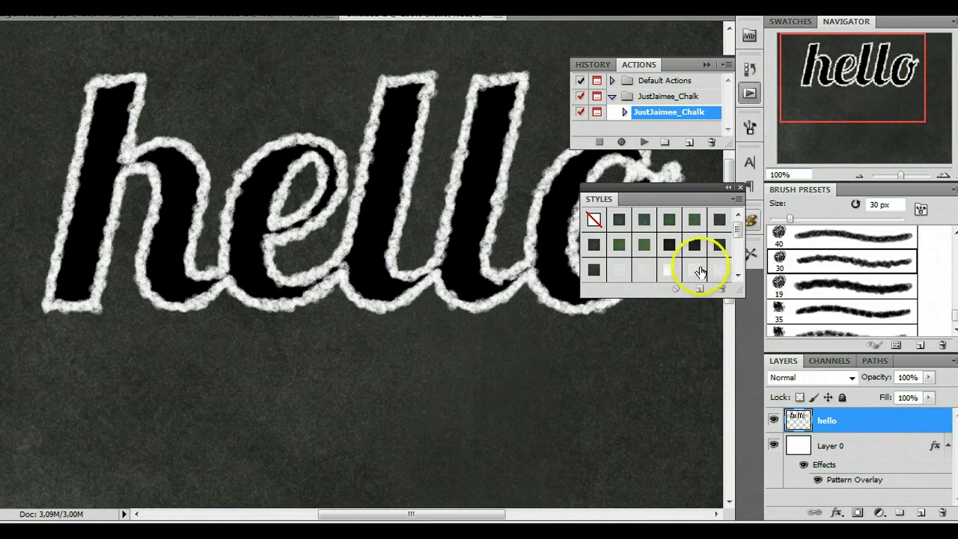
pyautogui.click(695, 271)
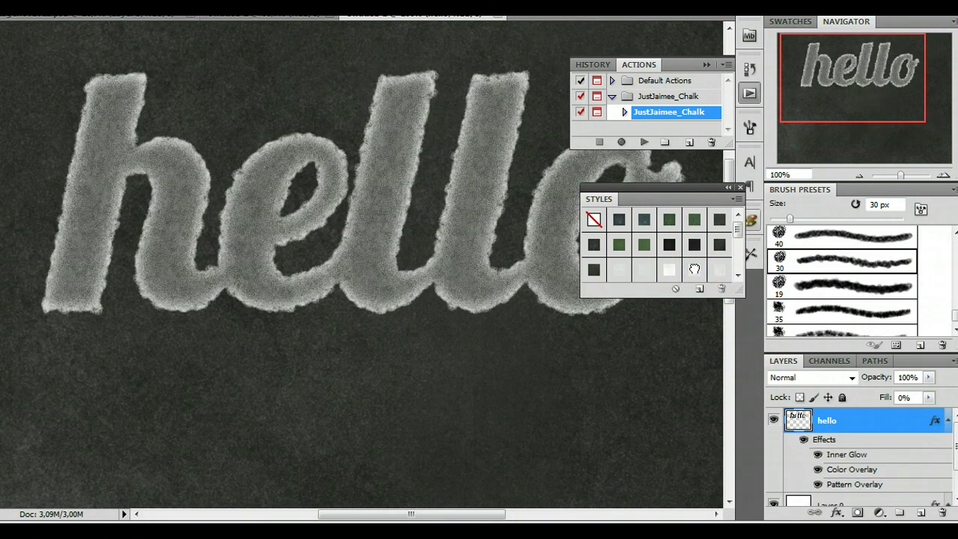
pyautogui.click(624, 269)
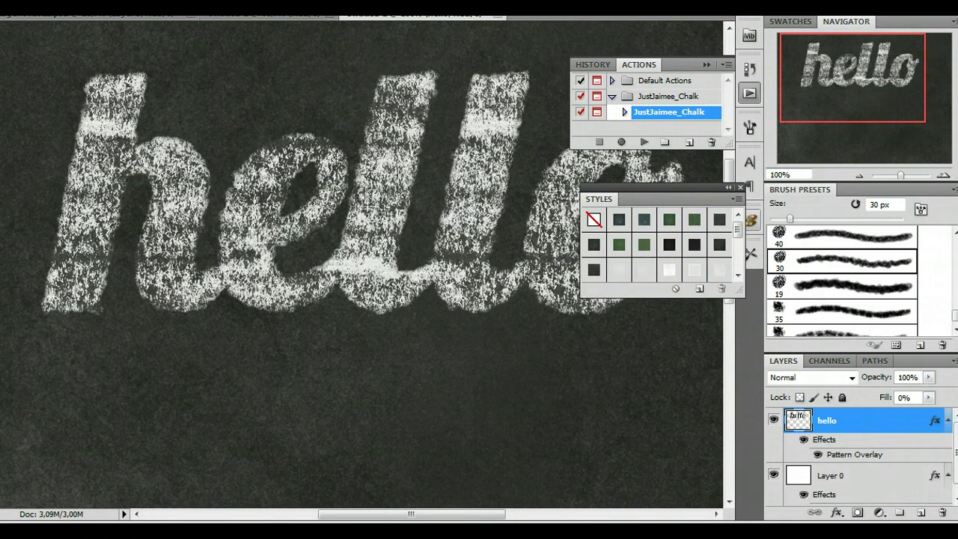
# Step: Try the last chalk styles of the set on the whole hello lettering, ending with the vertically streaked one
pyautogui.click(858, 175)
pyautogui.click(858, 174)
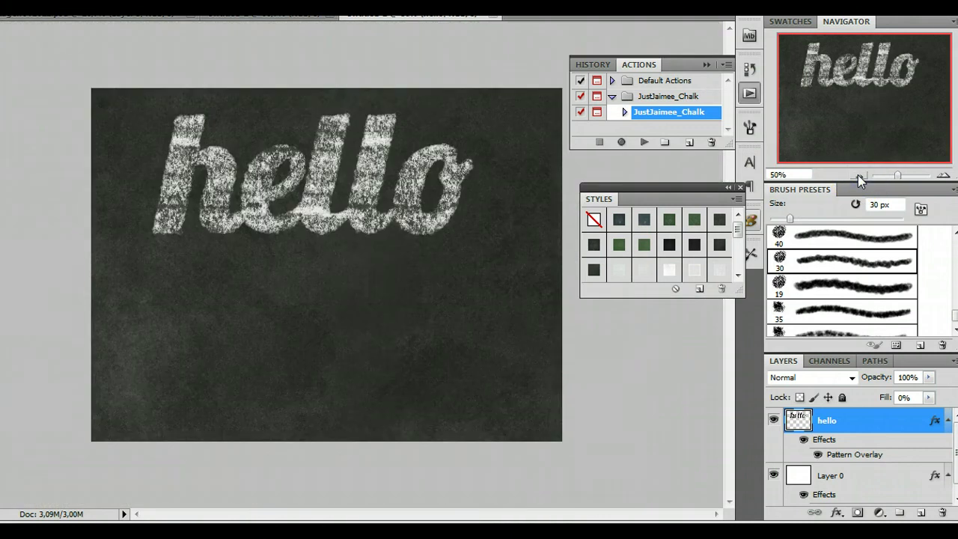
pyautogui.scroll(-2, 667, 255)
pyautogui.click(646, 246)
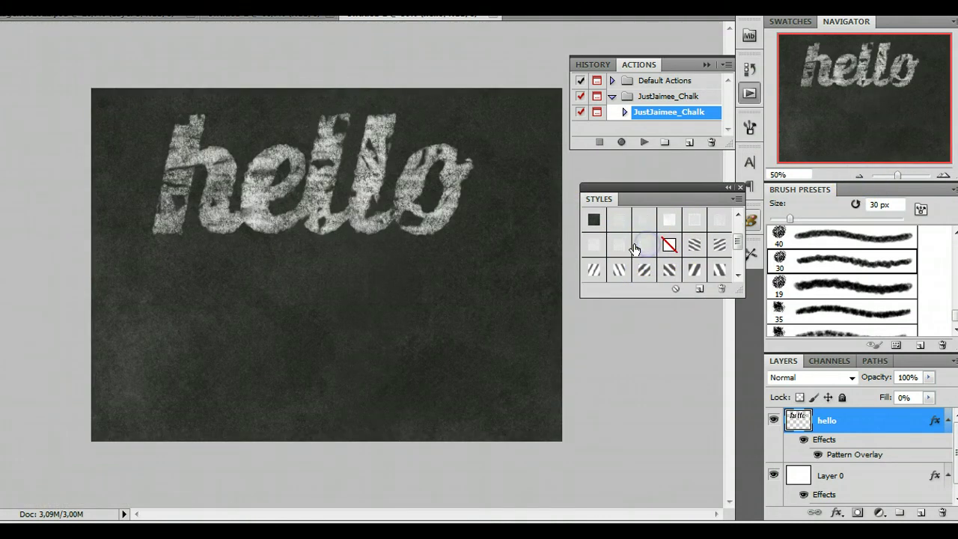
pyautogui.click(620, 246)
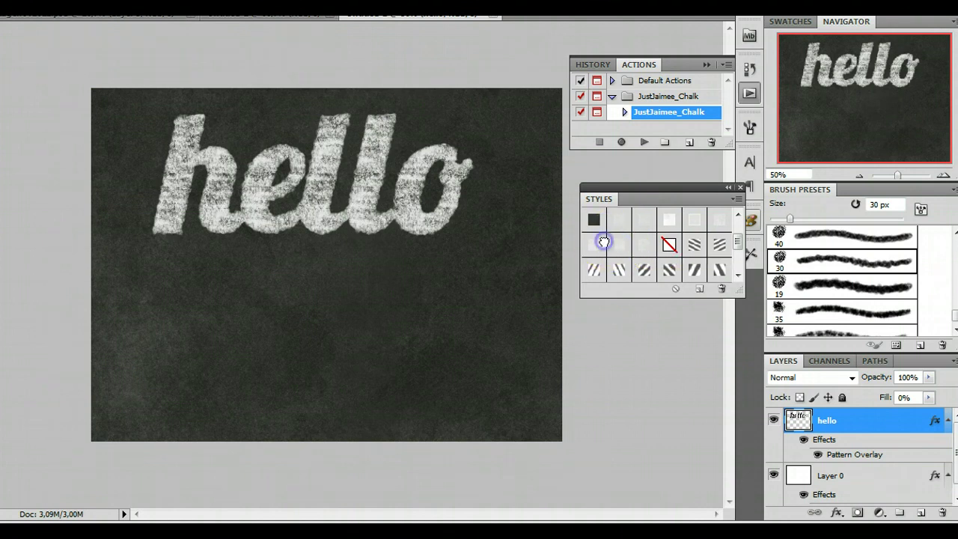
pyautogui.click(605, 243)
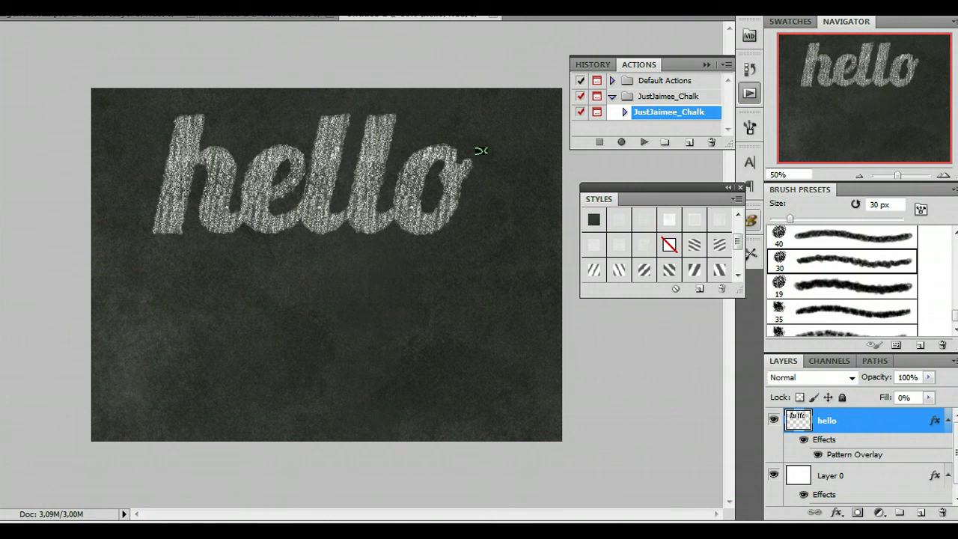
# Step: Choose the 15 px chalk brush preset
pyautogui.click(839, 292)
pyautogui.scroll(1, 844, 259)
pyautogui.click(843, 260)
pyautogui.click(826, 229)
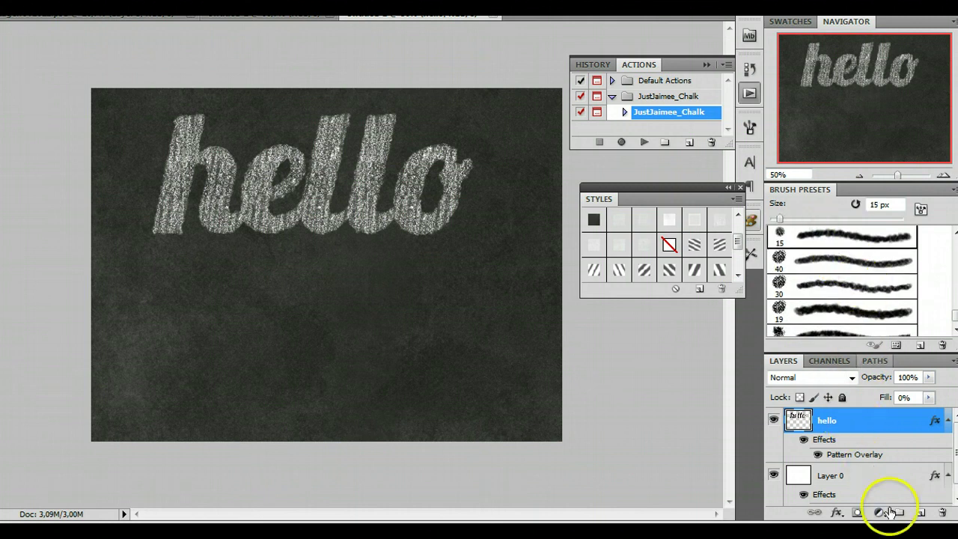
# Step: Add a new layer and draw a wide white ribbon banner below the hello lettering with a custom shape
pyautogui.click(919, 514)
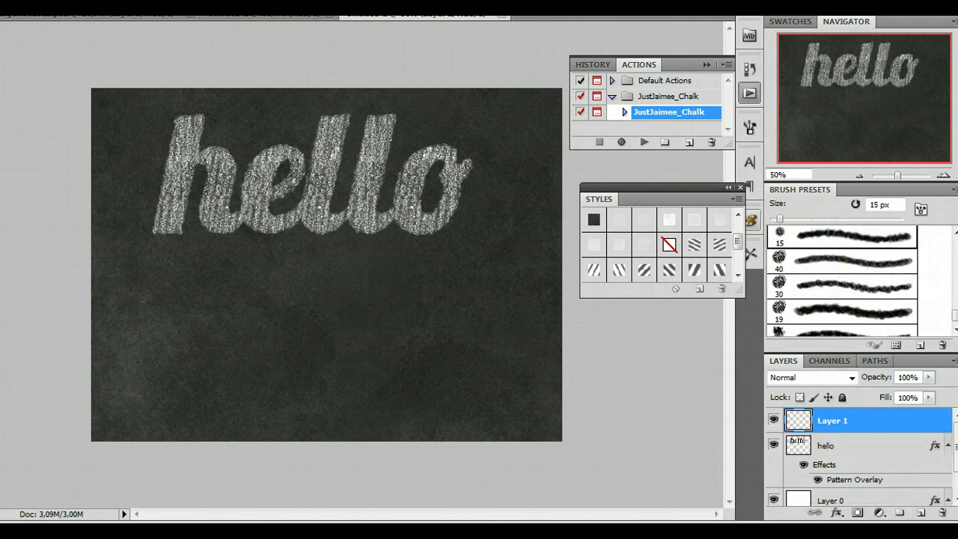
pyautogui.press('p')
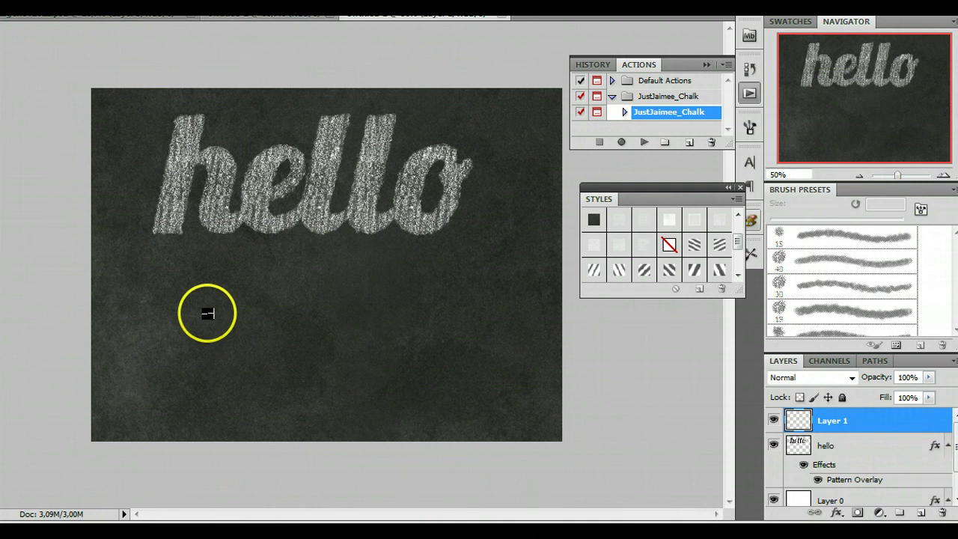
pyautogui.click(255, 7)
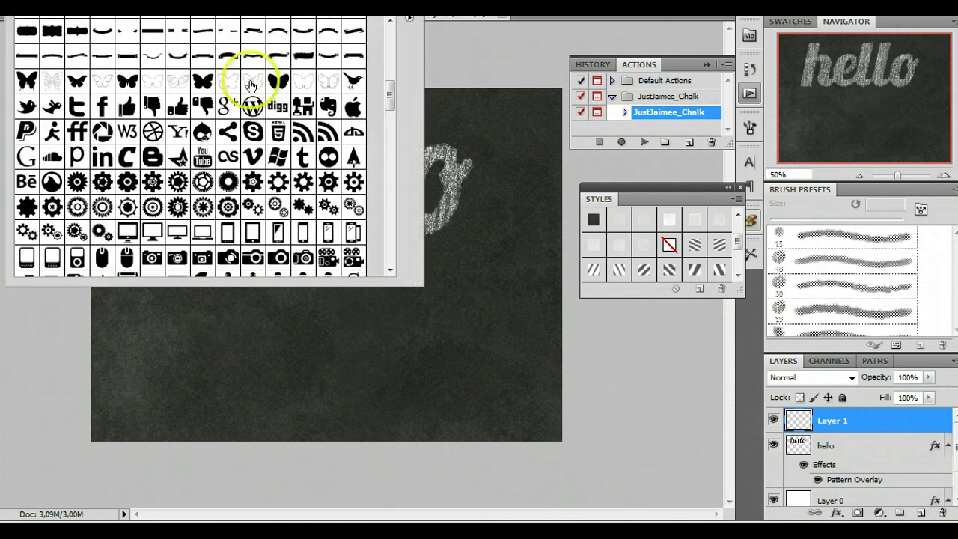
pyautogui.click(255, 58)
pyautogui.click(476, 274)
pyautogui.moveTo(126, 270); pyautogui.dragTo(595, 431)
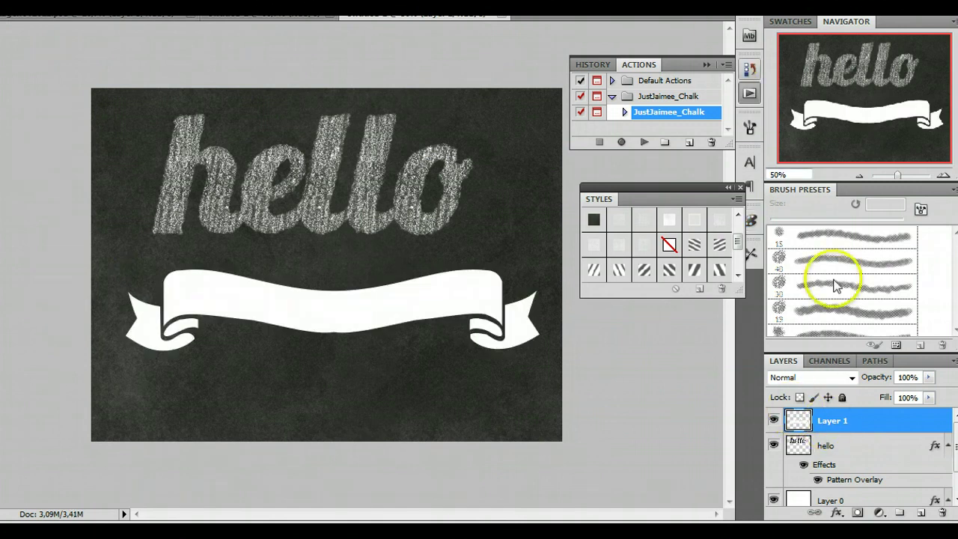
# Step: Run the JustJaimee_Chalk action on the banner layer with the 30 px chalk brush, and apply a horizontally streaked chalk style
pyautogui.press('b')
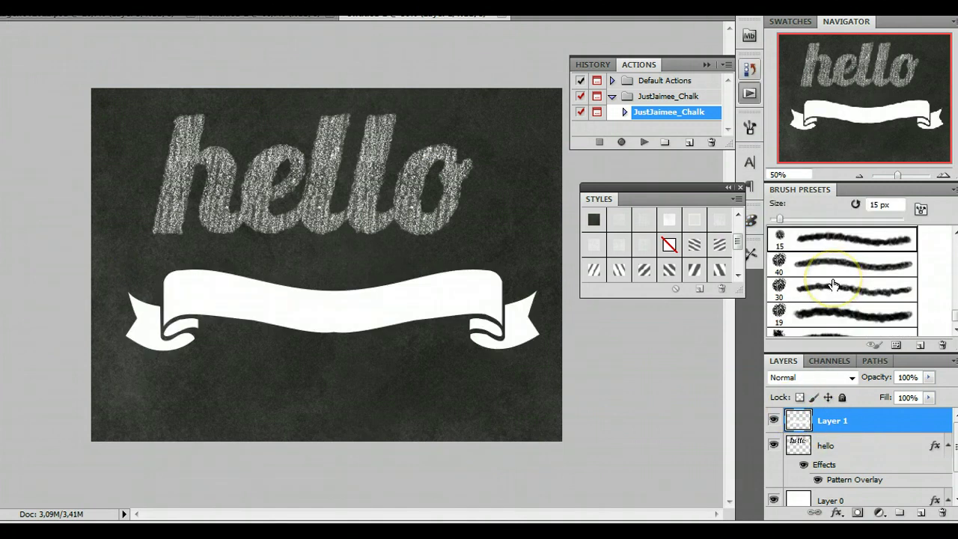
pyautogui.click(777, 286)
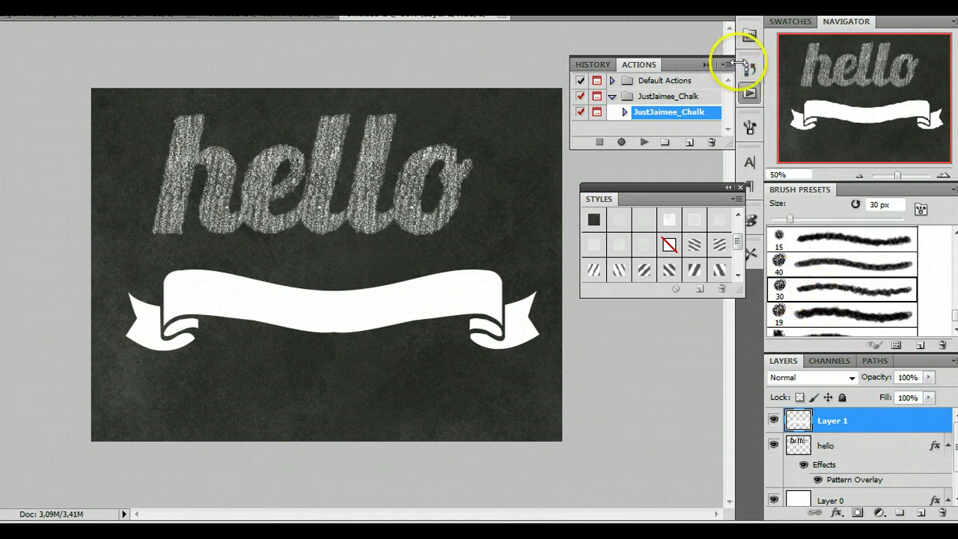
pyautogui.click(644, 142)
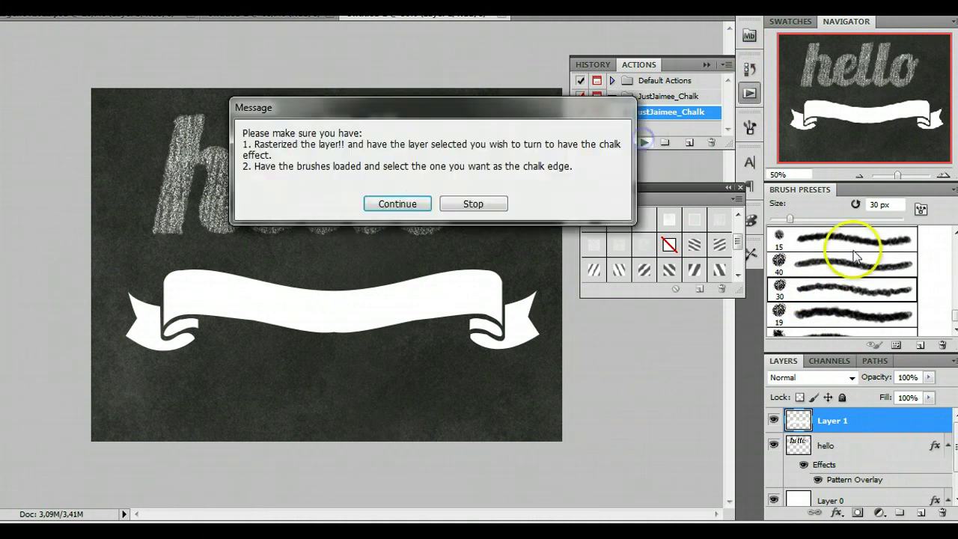
pyautogui.click(410, 203)
pyautogui.click(354, 180)
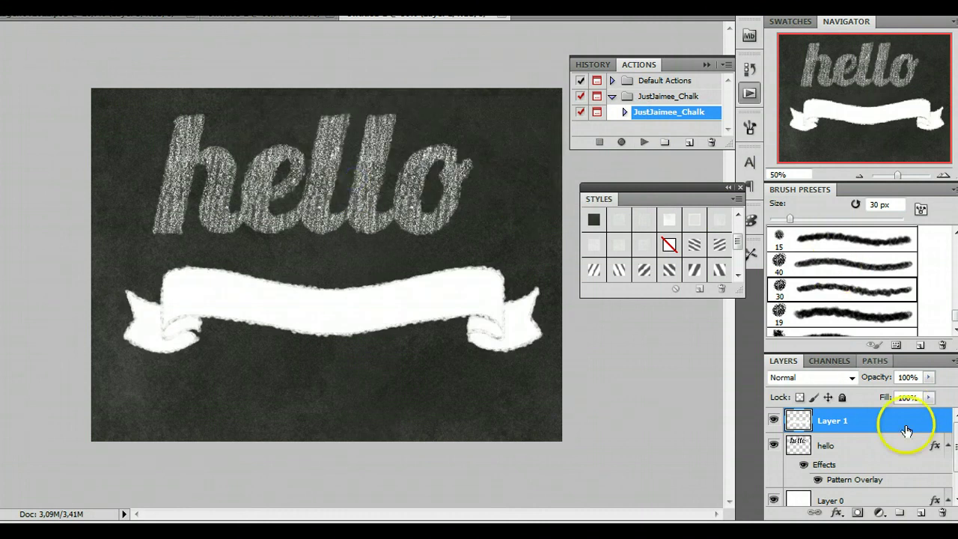
pyautogui.click(686, 218)
pyautogui.click(621, 245)
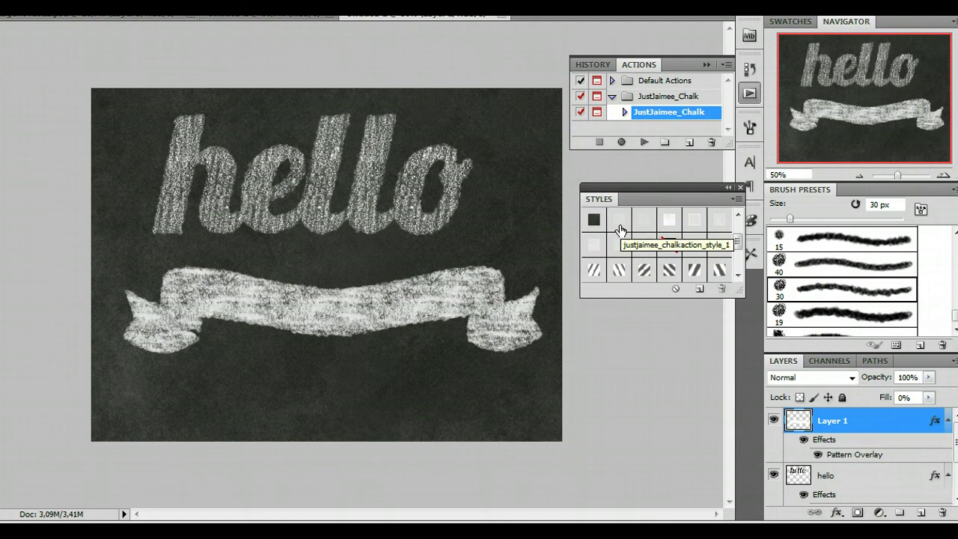
# Step: Hide the banner and hello layers and paint a white heart outline on a new layer with the 30 px chalk brush
pyautogui.click(774, 420)
pyautogui.click(775, 475)
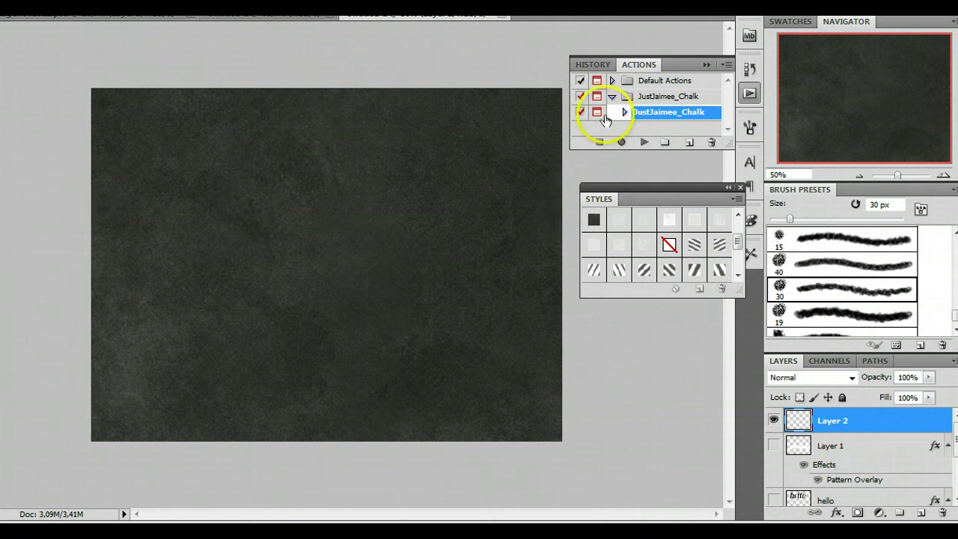
pyautogui.moveTo(327, 274); pyautogui.dragTo(339, 225)
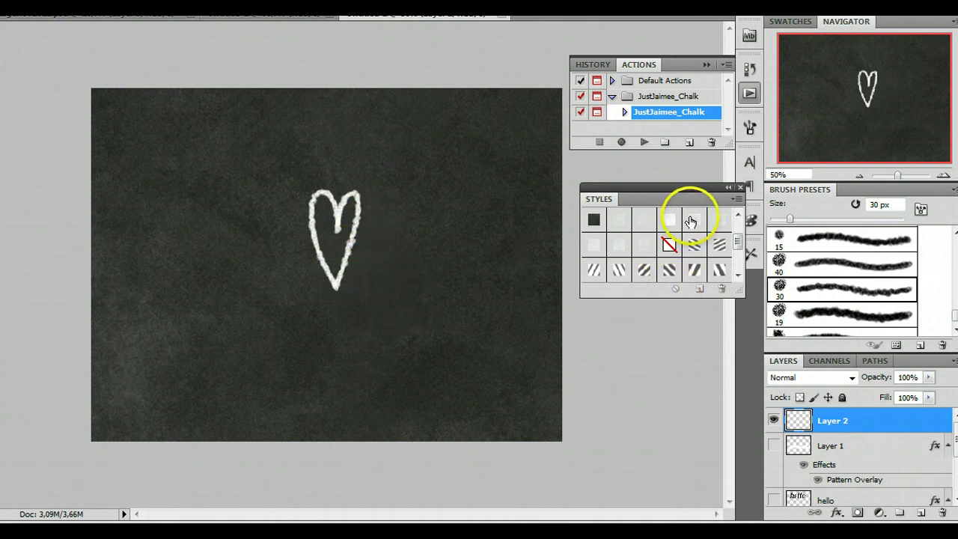
# Step: Try several chalk styles on the heart layer, ending with the second chalk style of the set
pyautogui.click(692, 220)
pyautogui.click(716, 219)
pyautogui.click(644, 219)
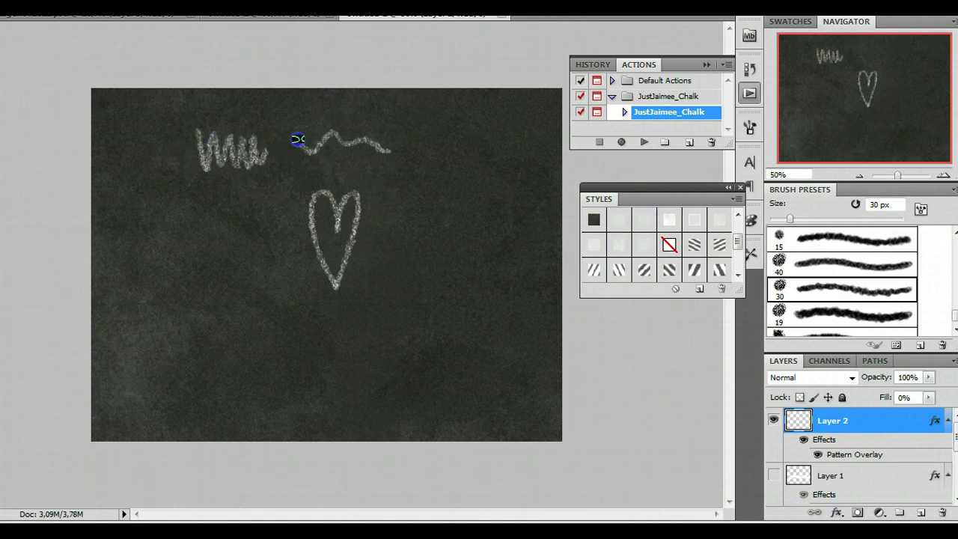
# Step: Paint a wavy line above the heart with the 30 px brush and a dense triangular scribble beside it with the 40 px brush
pyautogui.moveTo(423, 153); pyautogui.dragTo(453, 166)
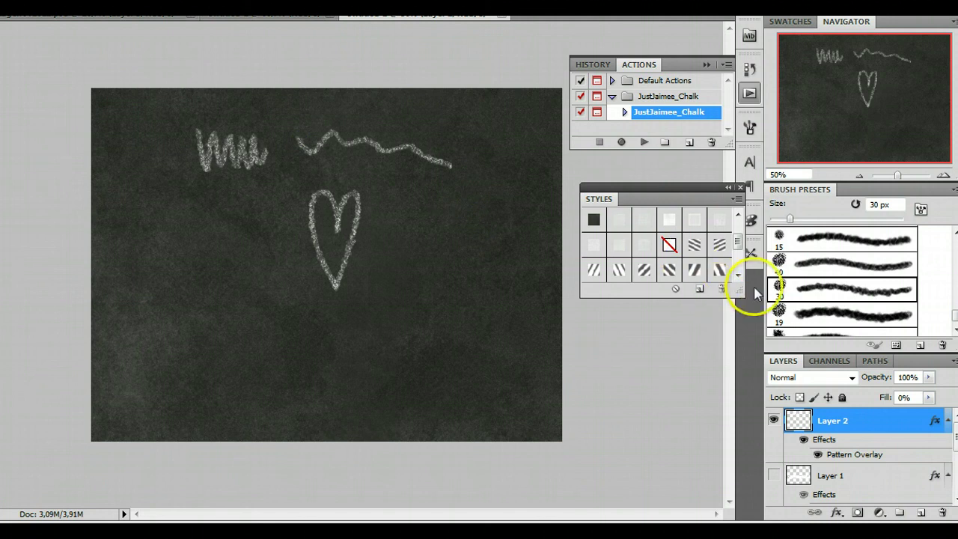
pyautogui.click(778, 263)
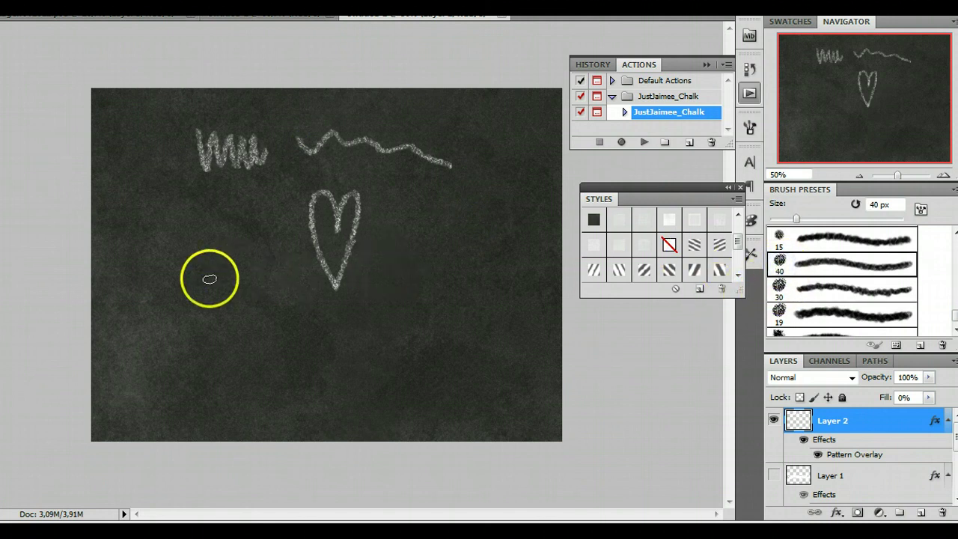
pyautogui.moveTo(200, 283); pyautogui.dragTo(273, 313)
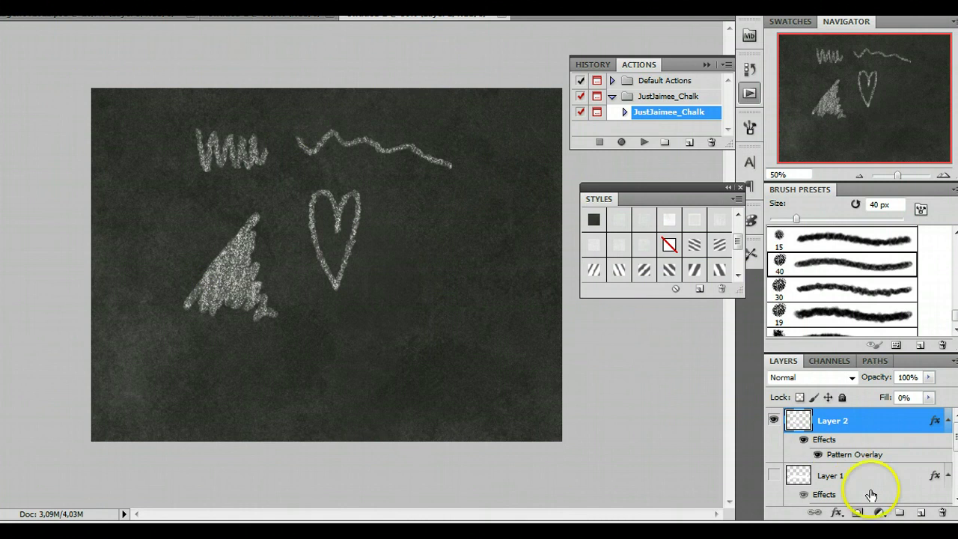
# Step: Paint a dense chalk patch beside the heart on a new layer with the 35 px brush, using the third chalk style
pyautogui.click(918, 513)
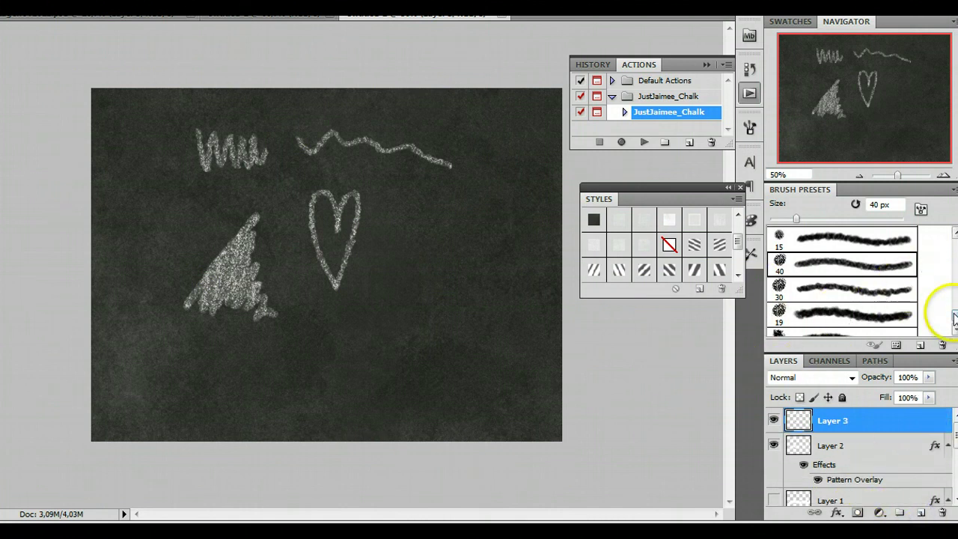
pyautogui.scroll(-2, 947, 310)
pyautogui.scroll(2, 843, 281)
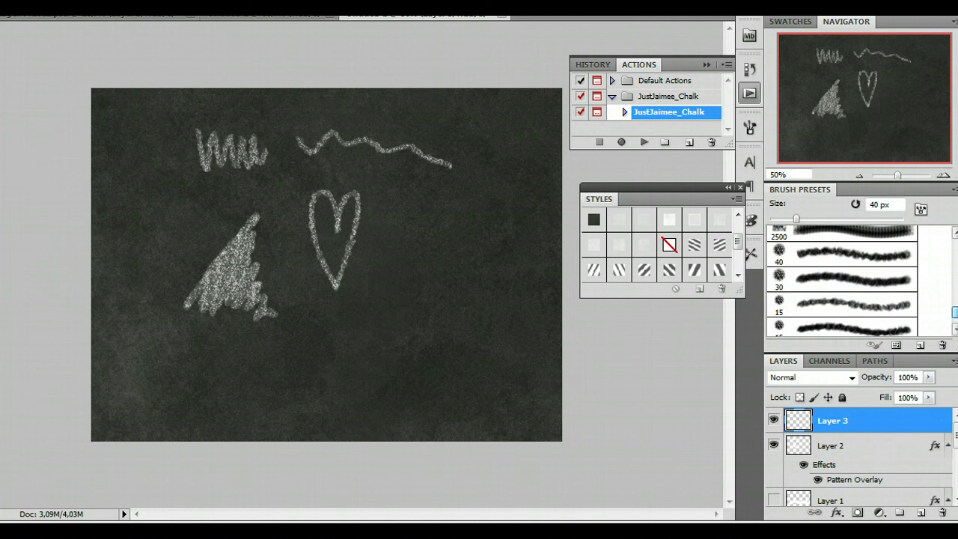
pyautogui.scroll(-2, 843, 281)
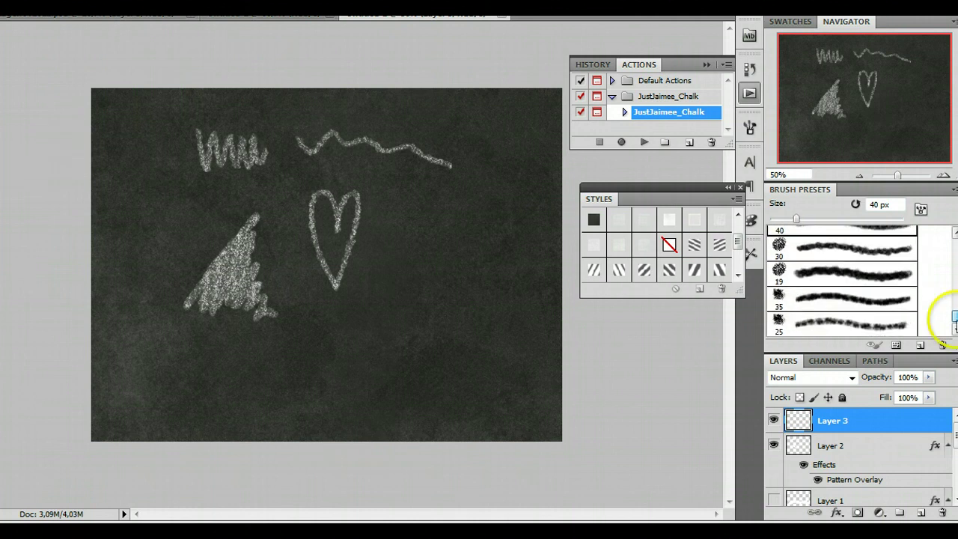
pyautogui.click(777, 296)
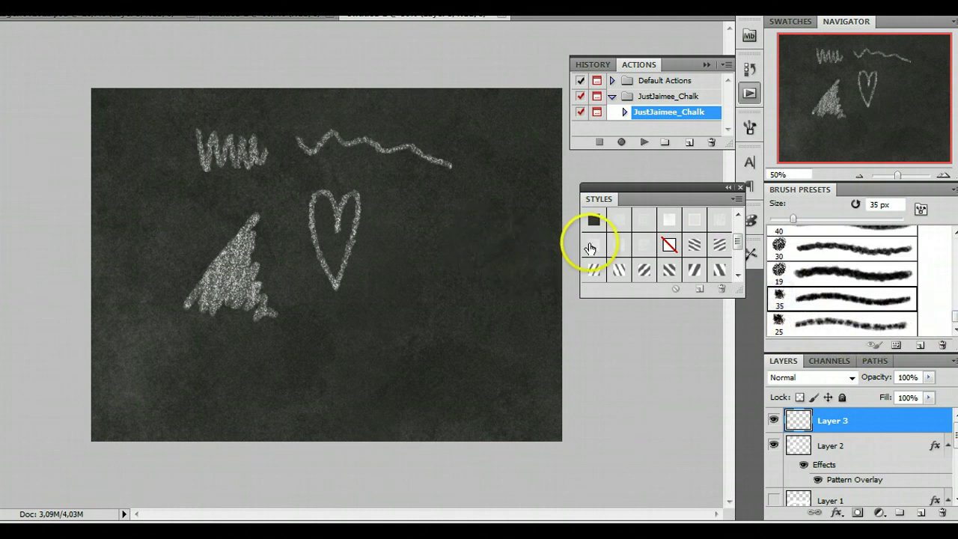
pyautogui.click(592, 247)
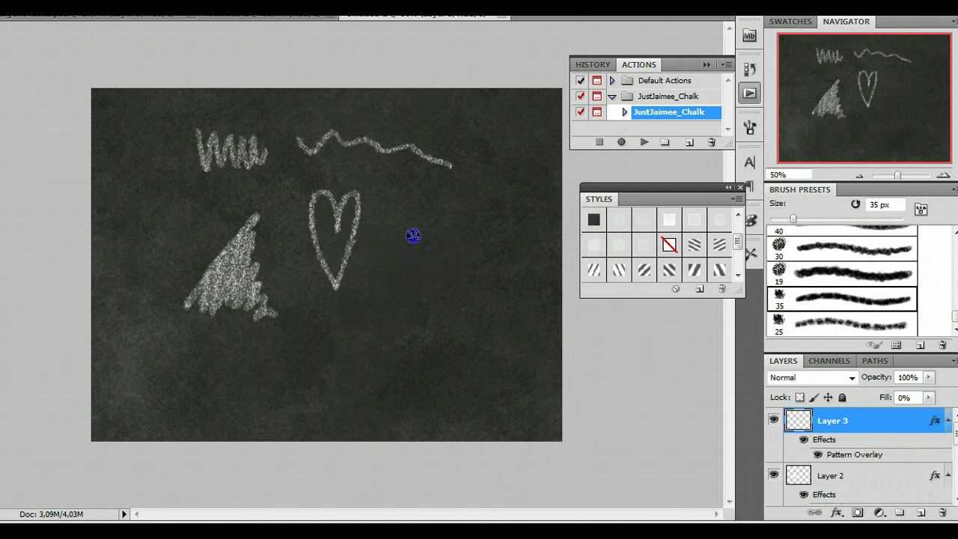
pyautogui.moveTo(413, 237); pyautogui.dragTo(417, 288)
pyautogui.click(669, 219)
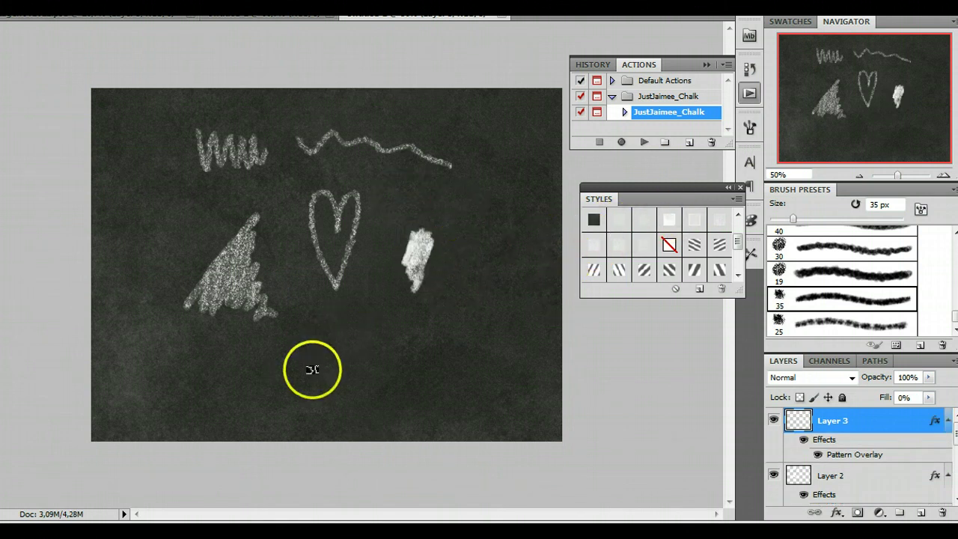
# Step: Handwrite "hello!" in cursive below the heart with the 35 px chalk brush
pyautogui.moveTo(320, 328); pyautogui.dragTo(281, 370)
pyautogui.moveTo(369, 385); pyautogui.dragTo(398, 323)
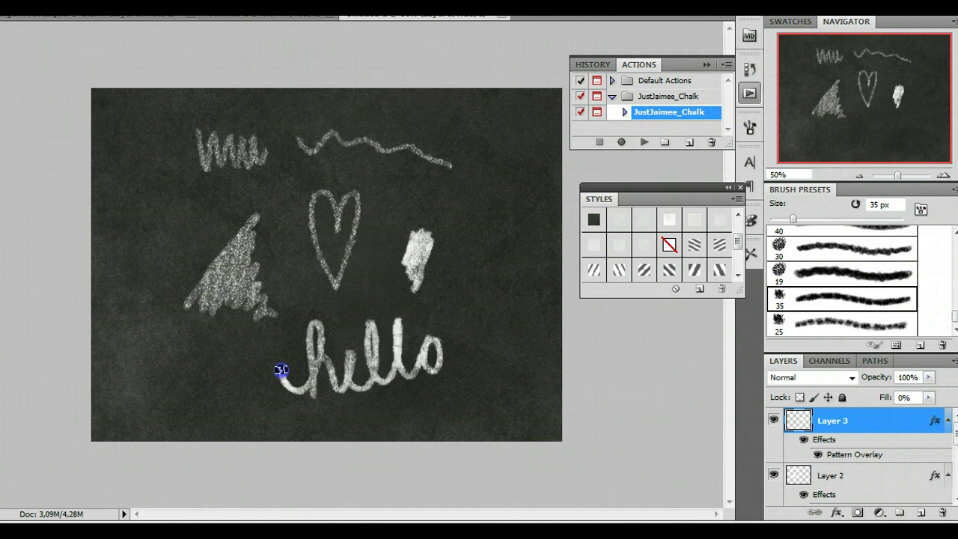
pyautogui.moveTo(468, 350); pyautogui.dragTo(459, 294)
pyautogui.click(474, 379)
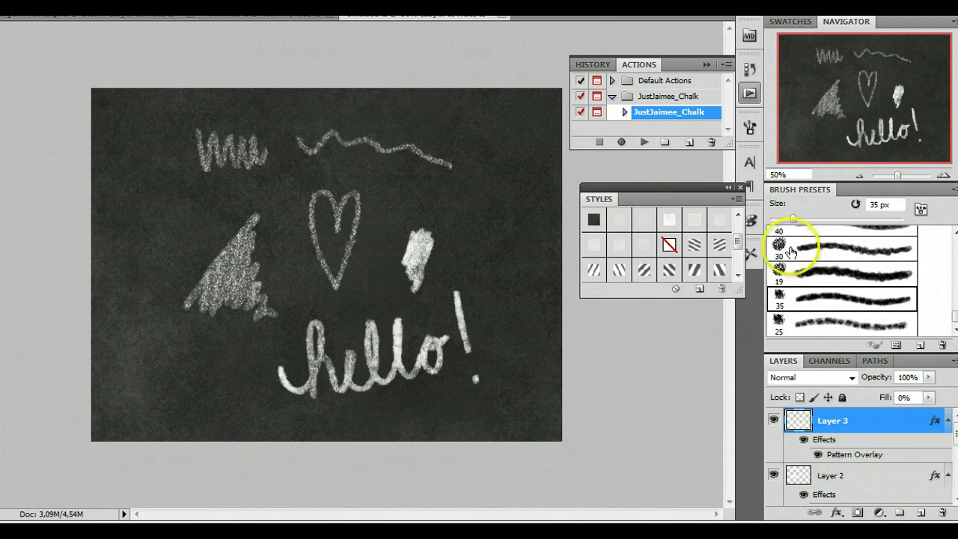
# Step: Try several other chalk styles on the hello! layer, ending with the third chalk style of the set
pyautogui.click(645, 243)
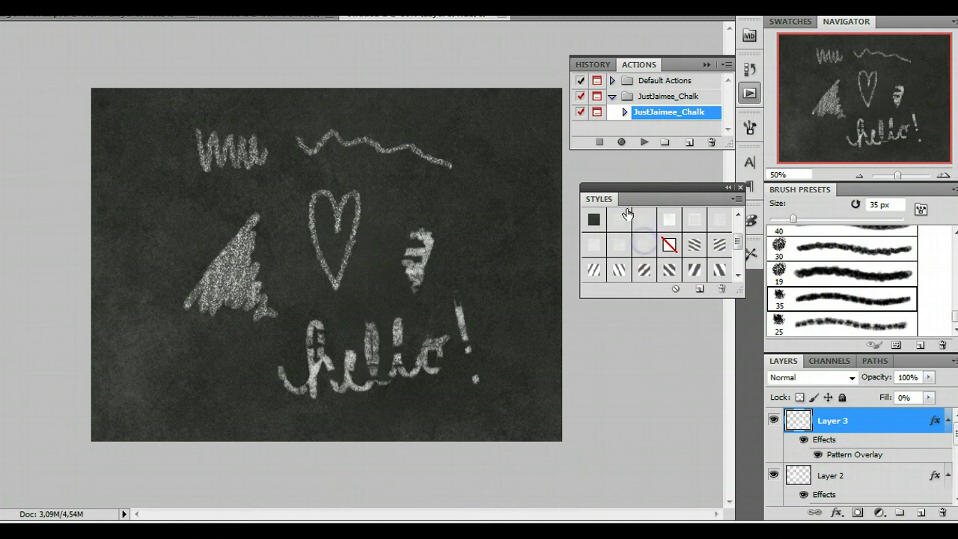
pyautogui.click(627, 214)
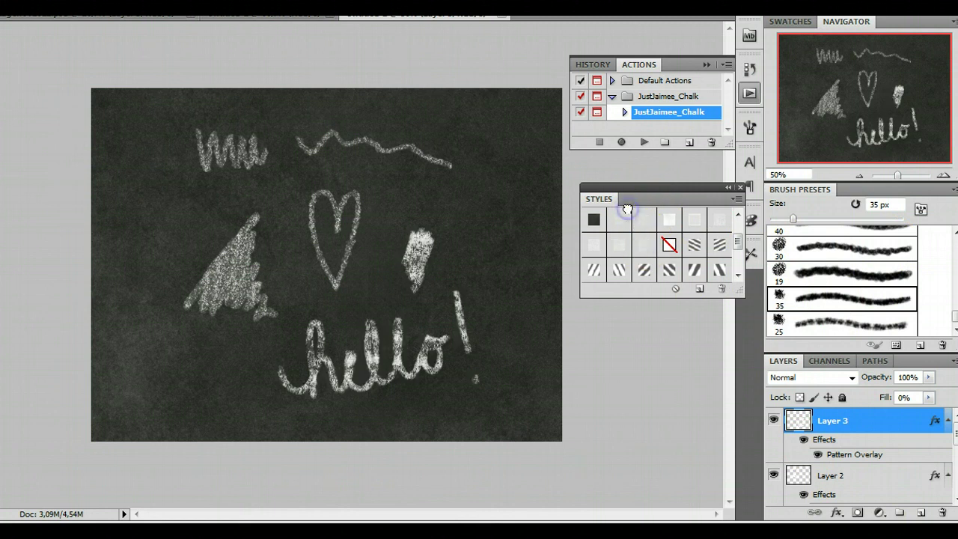
pyautogui.click(688, 220)
pyautogui.click(671, 218)
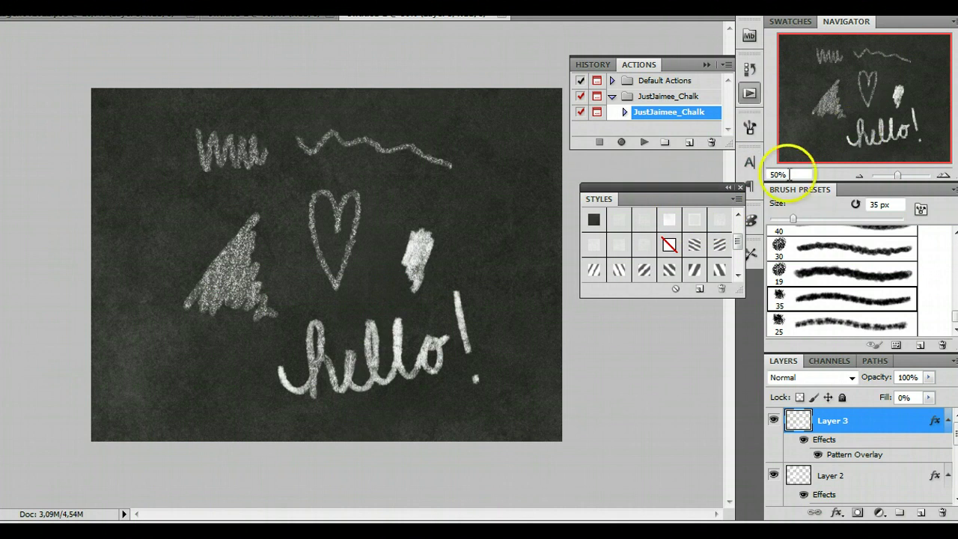
# Step: Paint a thick curved line and a zigzag scribble above the heart at 100% zoom, and fit the whole chalkboard in view
pyautogui.click(790, 174)
pyautogui.write('100')
pyautogui.press('Return')
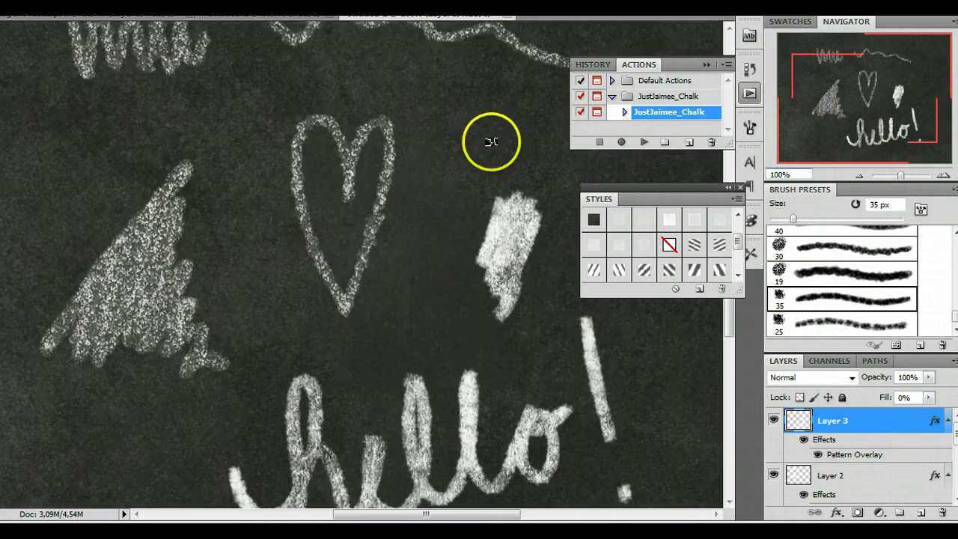
pyautogui.scroll(6, 285, 367)
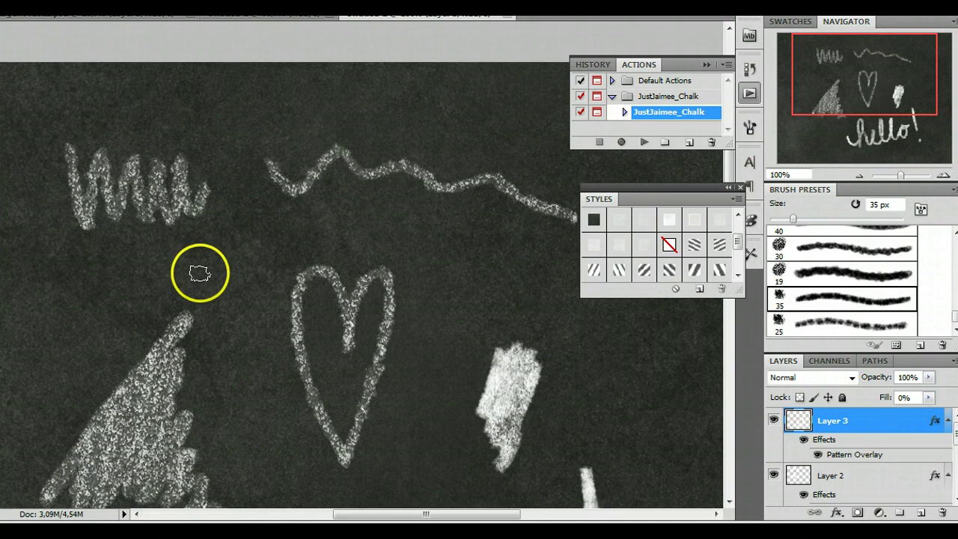
pyautogui.moveTo(164, 274)
pyautogui.mouseDown()
pyautogui.moveTo(185, 257)
pyautogui.moveTo(321, 231)
pyautogui.moveTo(501, 273)
pyautogui.moveTo(259, 247)
pyautogui.moveTo(374, 199)
pyautogui.moveTo(314, 118)
pyautogui.moveTo(399, 260)
pyautogui.moveTo(469, 291)
pyautogui.moveTo(500, 259)
pyautogui.mouseUp()
pyautogui.hotkey('ctrl', '0')
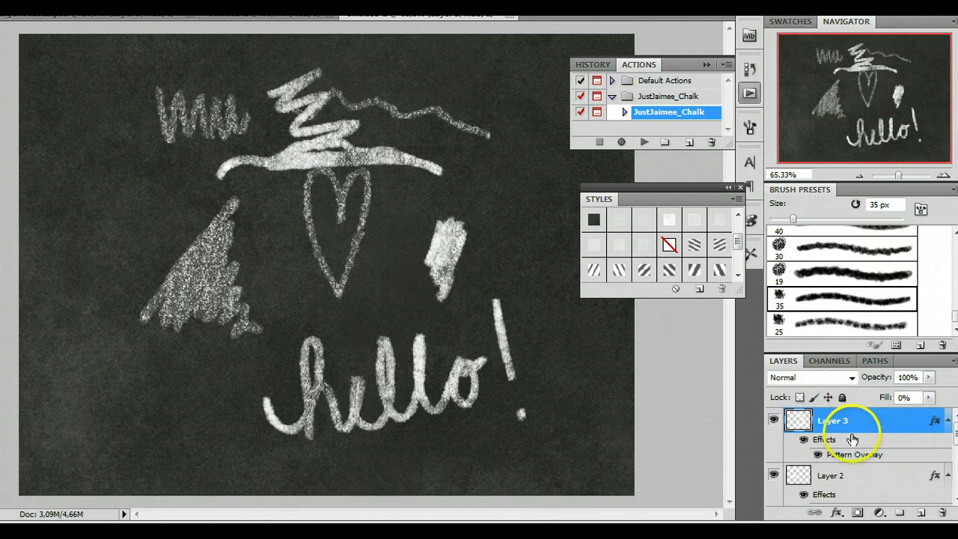
# Step: Try several blackboard styles on the background Layer 0, ending with the second green chalkboard style
pyautogui.scroll(-4, 856, 443)
pyautogui.click(866, 477)
pyautogui.scroll(1, 623, 244)
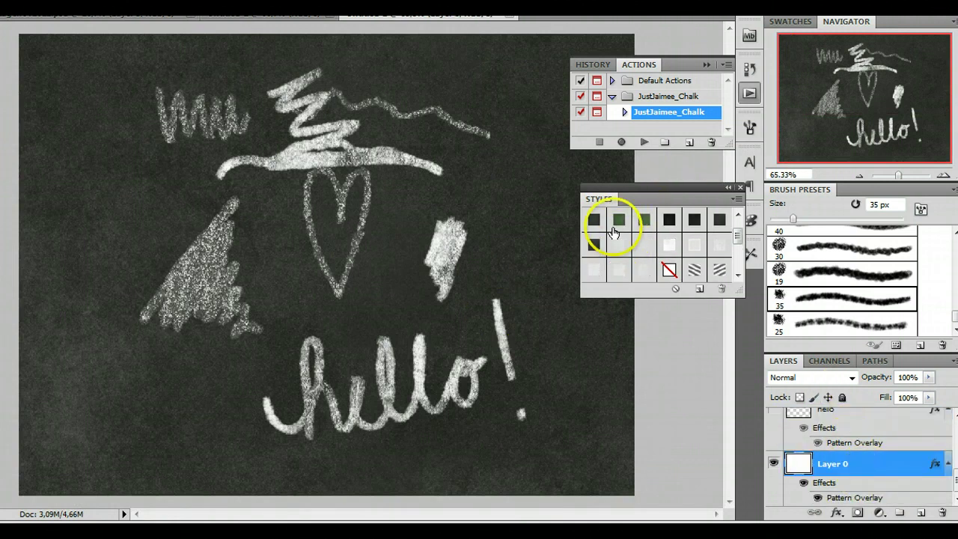
pyautogui.click(587, 220)
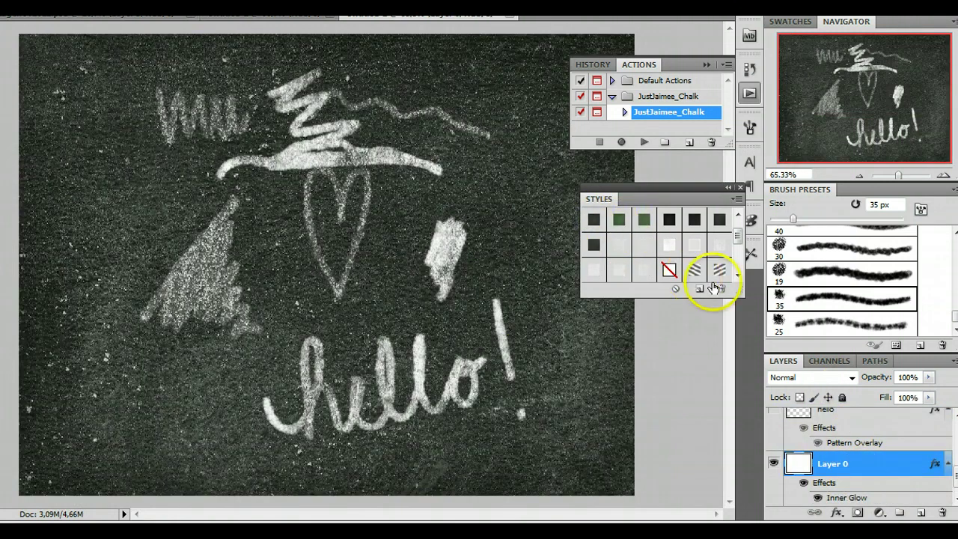
pyautogui.scroll(2, 663, 222)
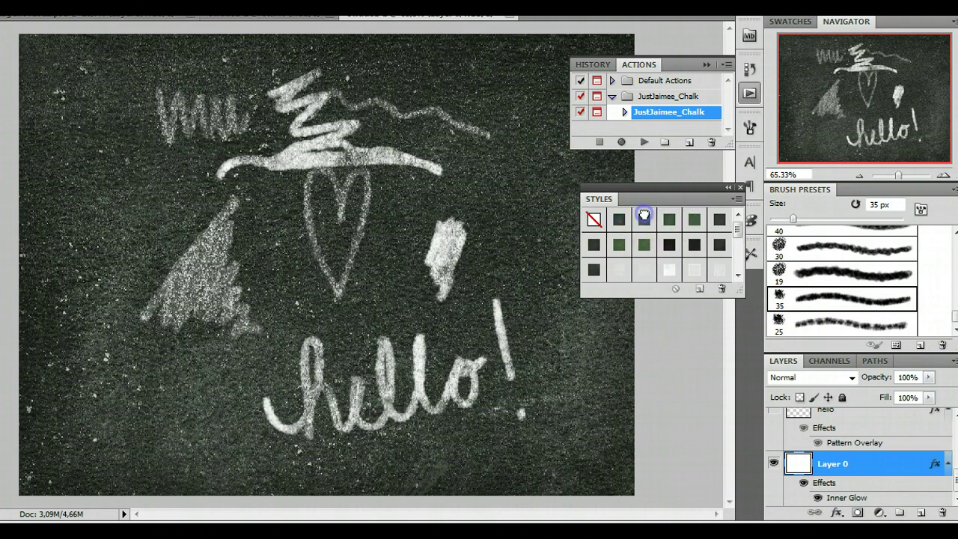
pyautogui.click(670, 219)
pyautogui.click(666, 219)
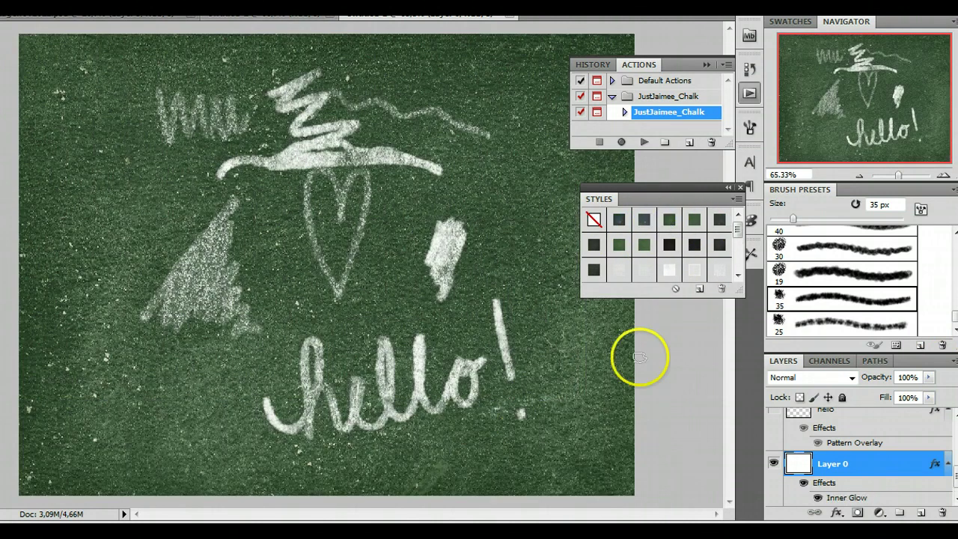
pyautogui.click(697, 215)
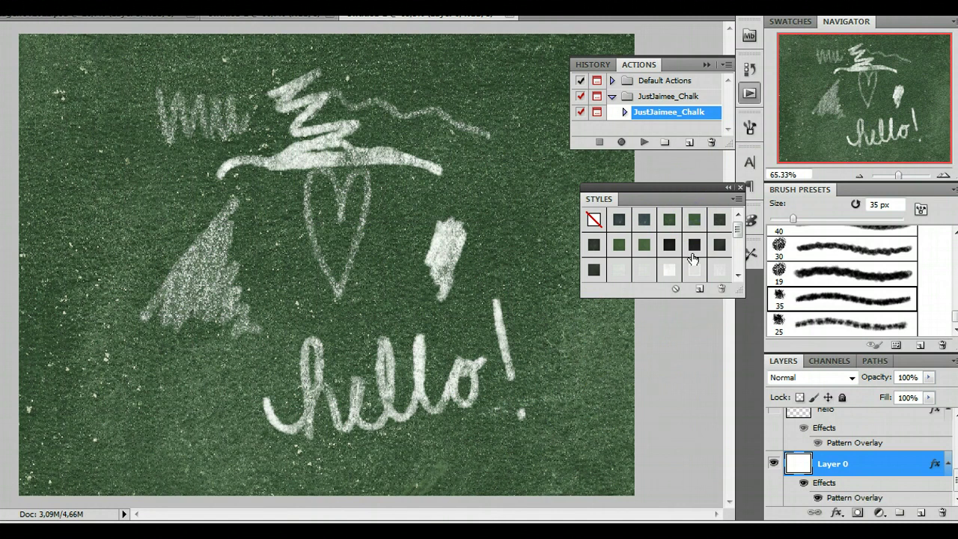
pyautogui.click(704, 238)
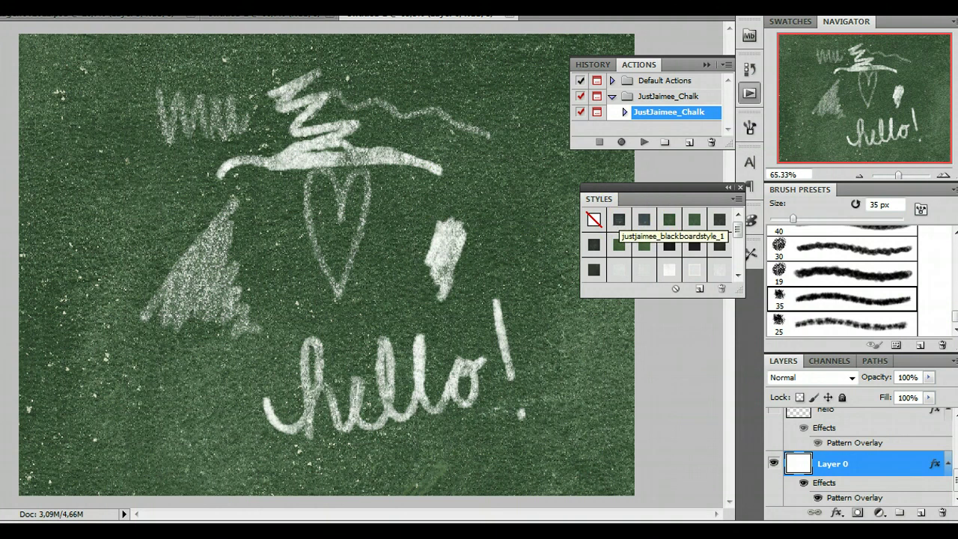
# Step: Delete all drawing layers above the green background and add a new empty layer
pyautogui.click(916, 451)
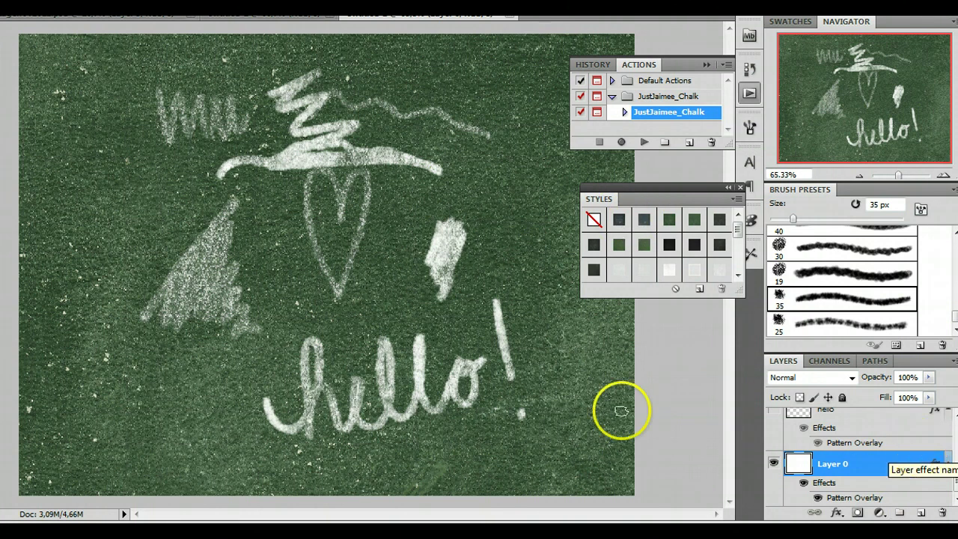
pyautogui.scroll(5, 868, 471)
pyautogui.keyDown('shift'); pyautogui.click(877, 429); pyautogui.keyUp('shift')
pyautogui.moveTo(876, 419); pyautogui.dragTo(925, 516)
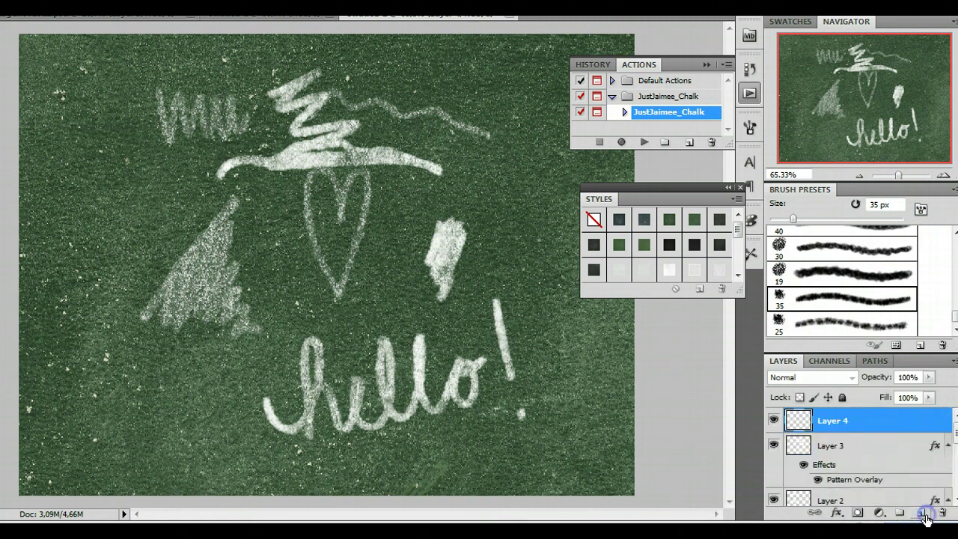
pyautogui.click(868, 448)
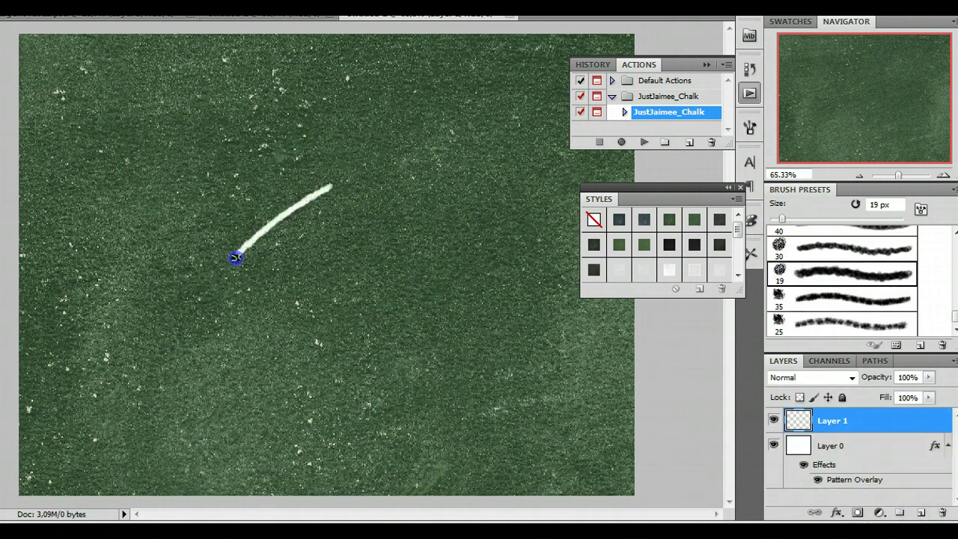
# Step: Paint a zigzag scribble with the 19 px brush, apply the second chalk style and start a free transform on it
pyautogui.moveTo(236, 257); pyautogui.dragTo(308, 310)
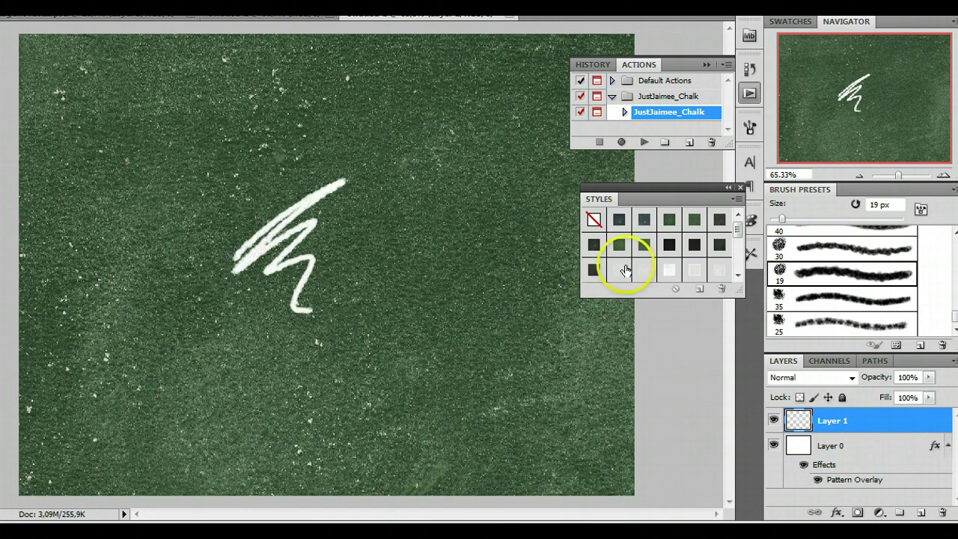
pyautogui.click(644, 268)
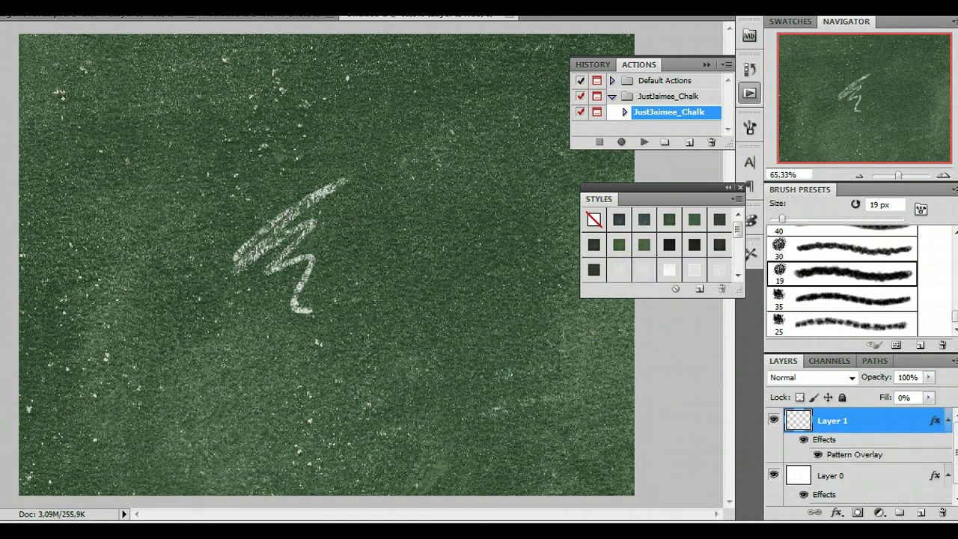
pyautogui.hotkey('ctrl', 't')
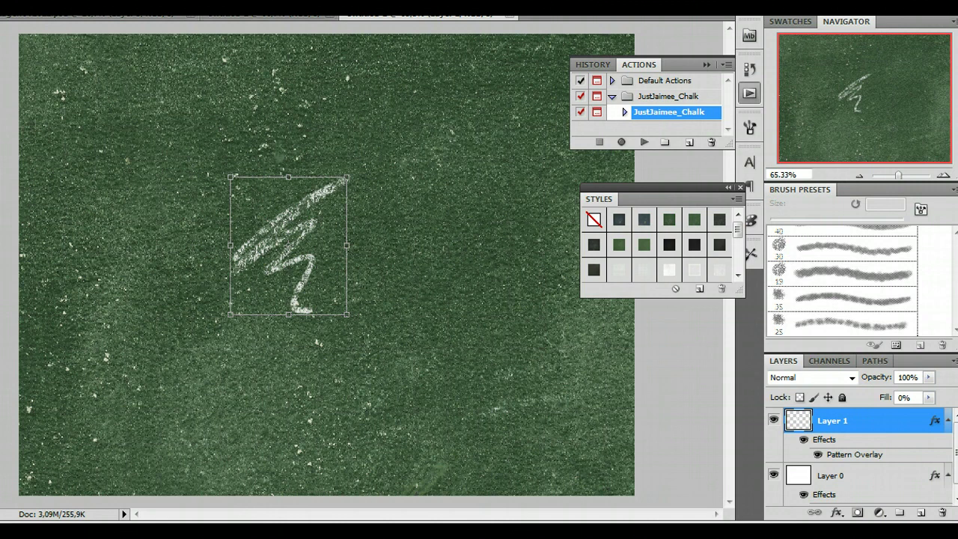